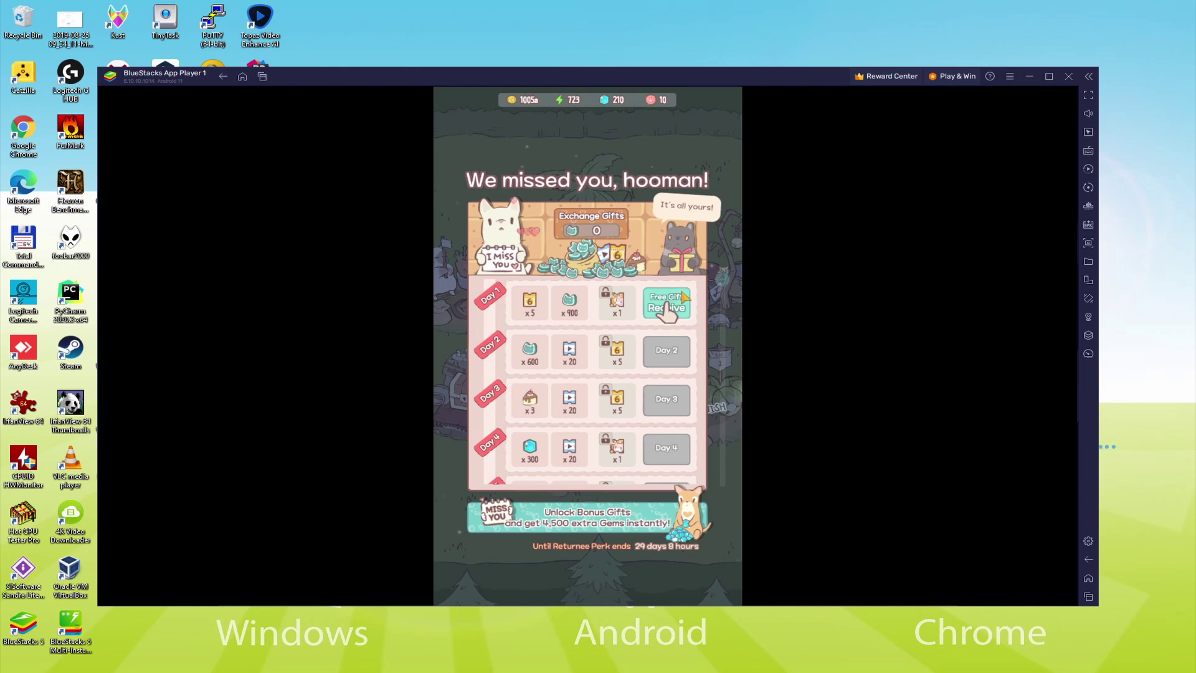
Claim the Day 1 free returnee gift, and view the Ad skip ticket offer in the Workshop on Wheels exchange
{"action": "left_click", "coordinate": [683, 298]}
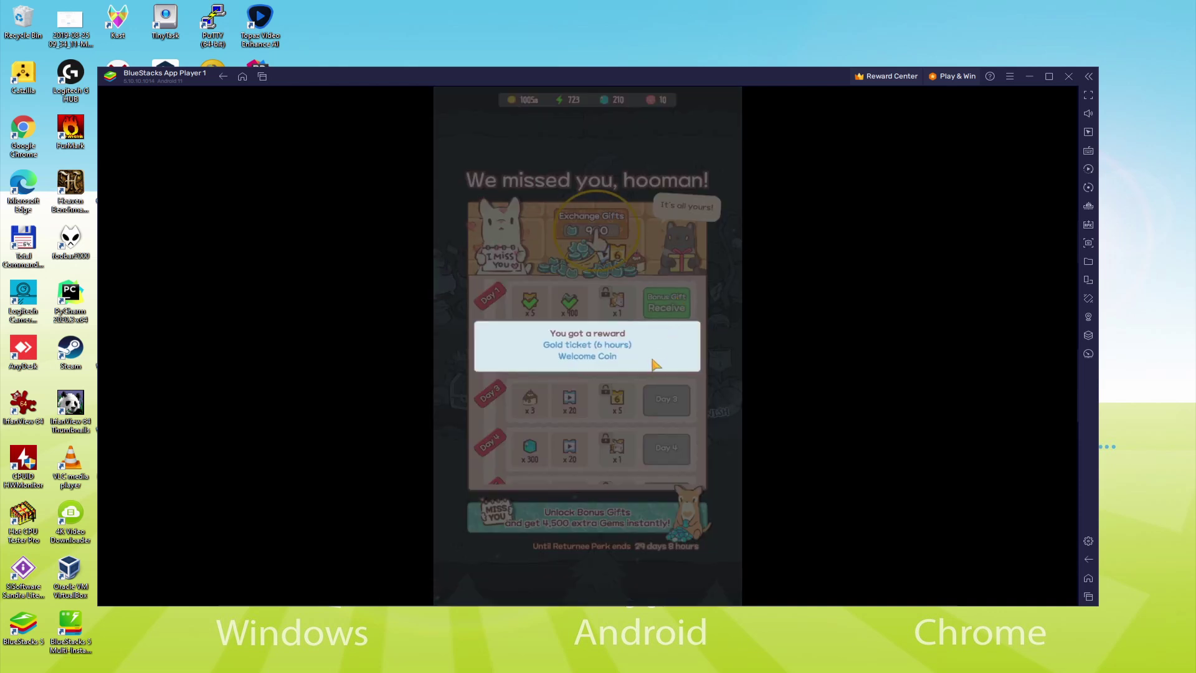
{"action": "left_click", "coordinate": [597, 227]}
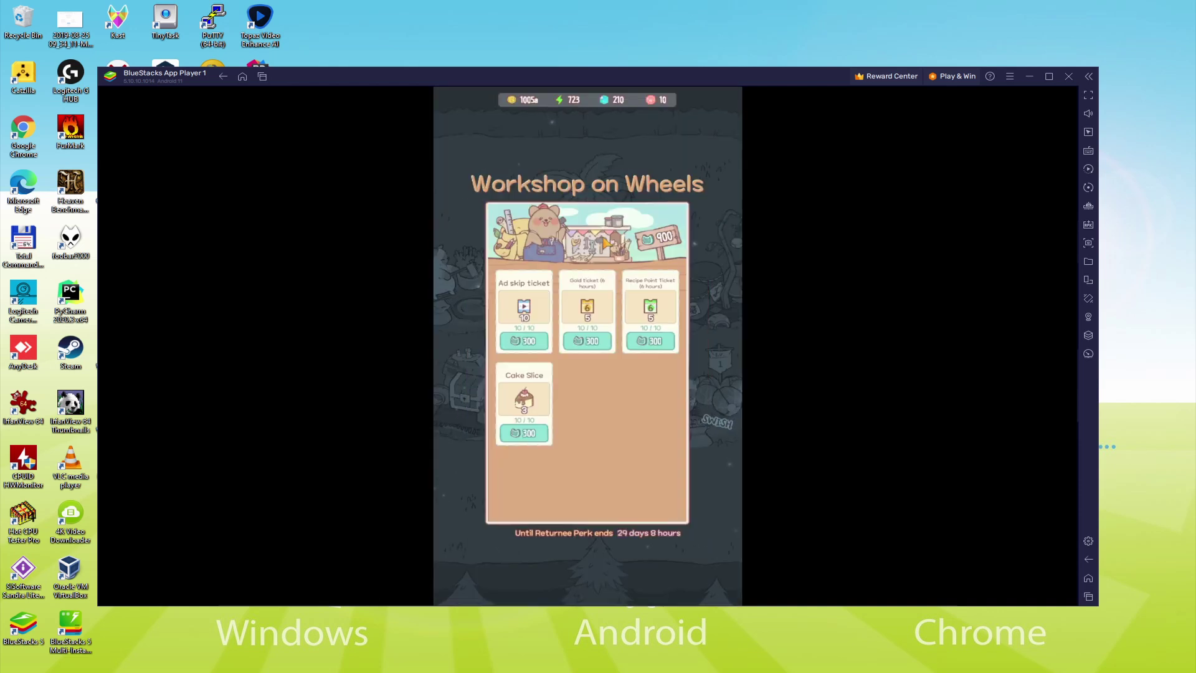
{"action": "left_click", "coordinate": [527, 323]}
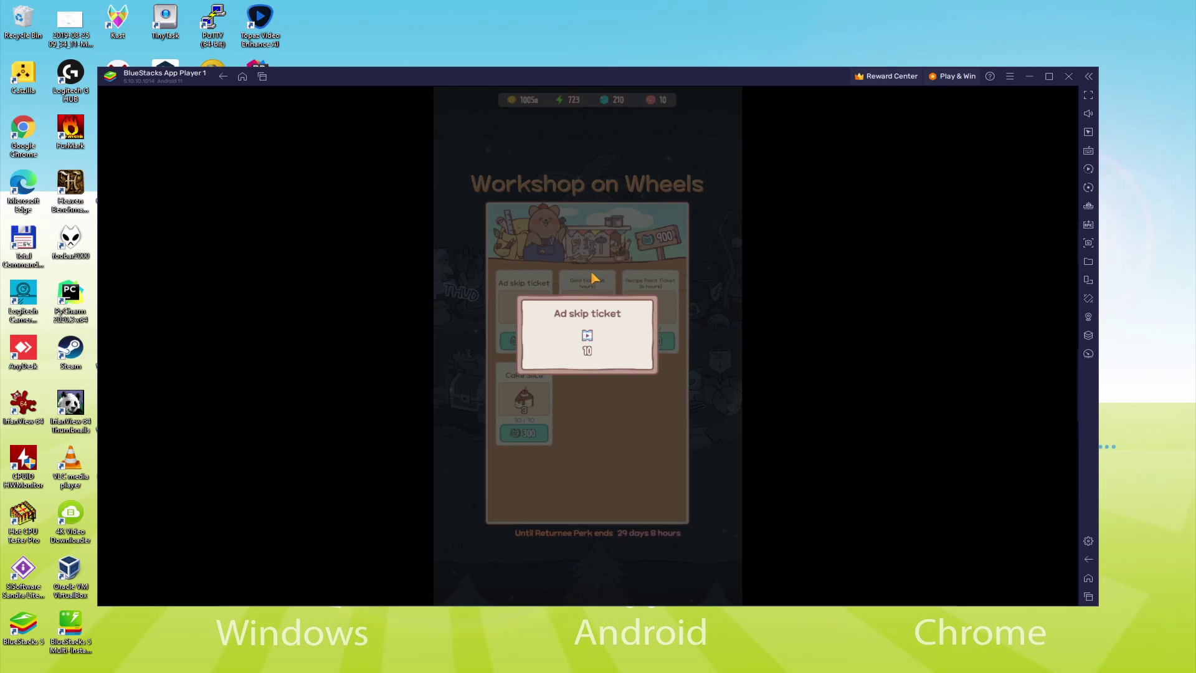
{"action": "left_click", "coordinate": [589, 237]}
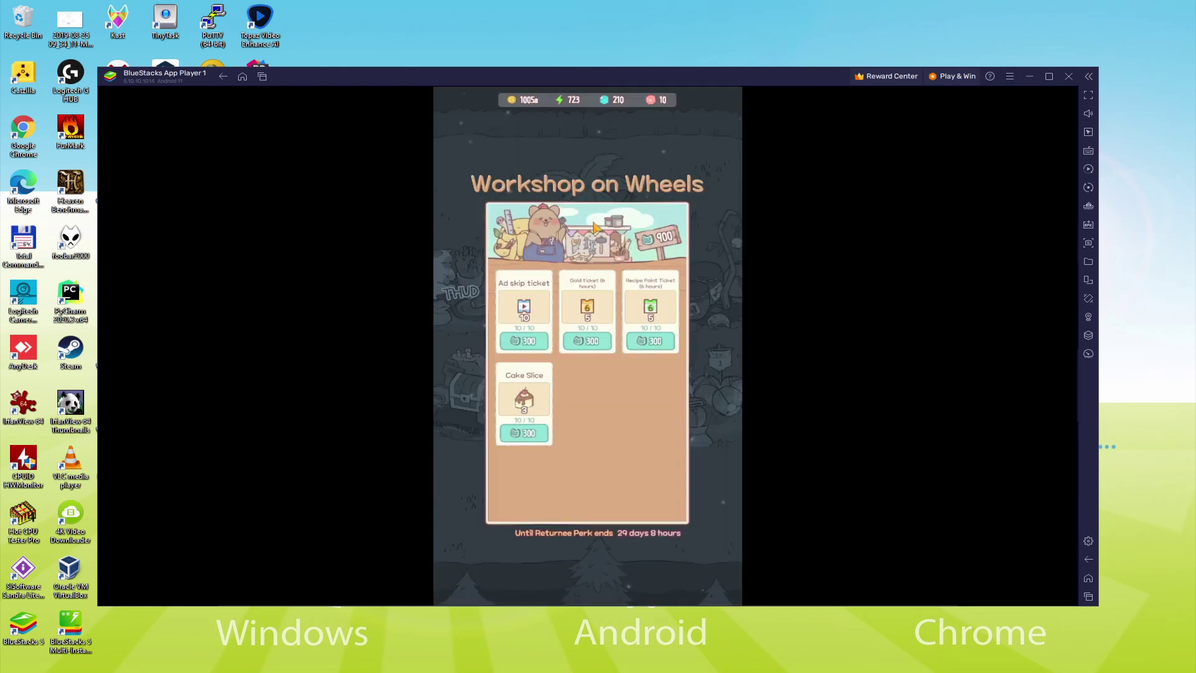
{"action": "left_click", "coordinate": [605, 157]}
{"action": "left_click", "coordinate": [611, 142]}
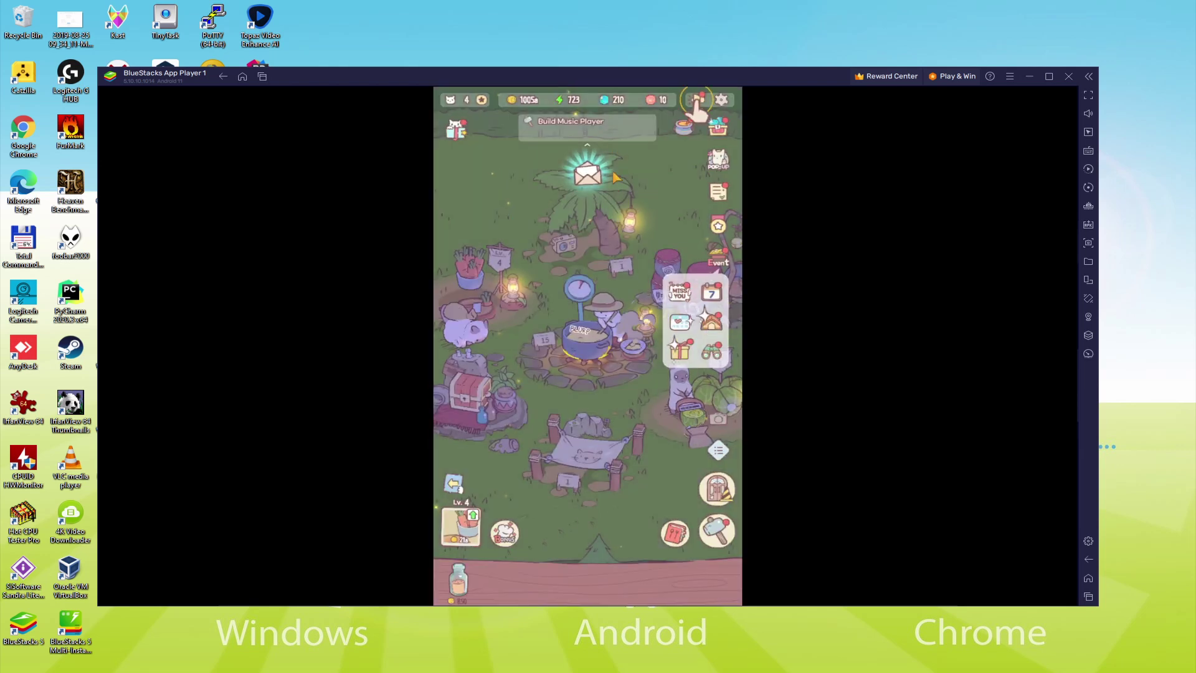
View the game's News notices and return to the camp
{"action": "left_click", "coordinate": [683, 123]}
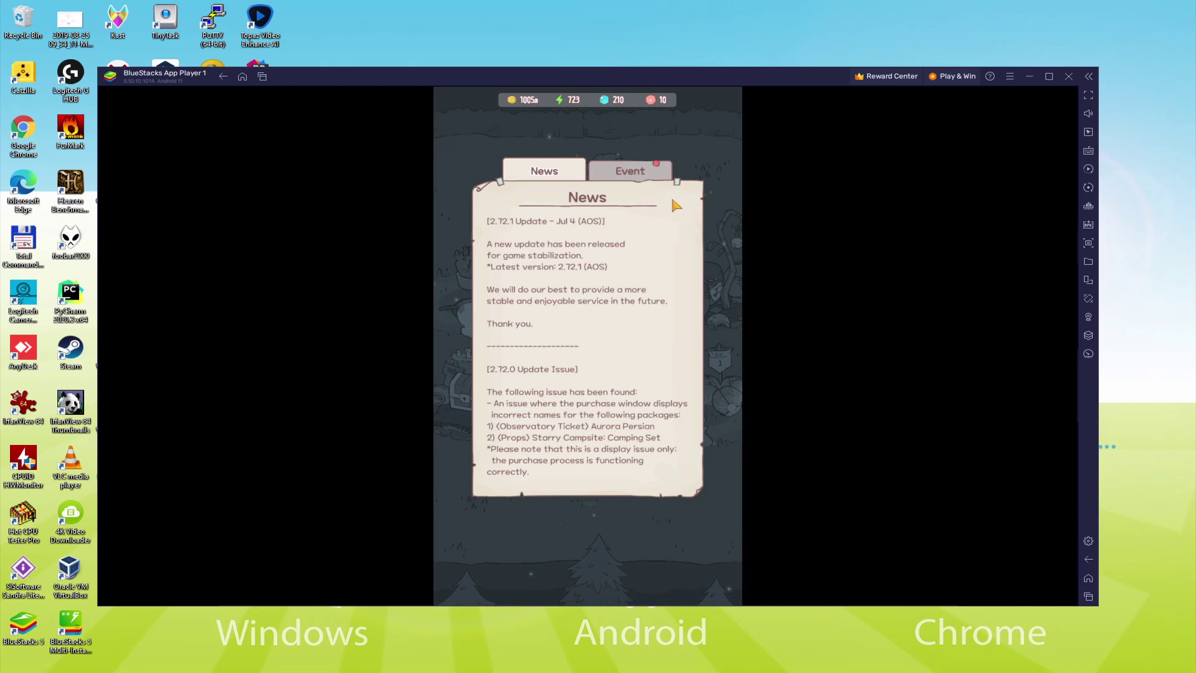
{"action": "left_click", "coordinate": [684, 124]}
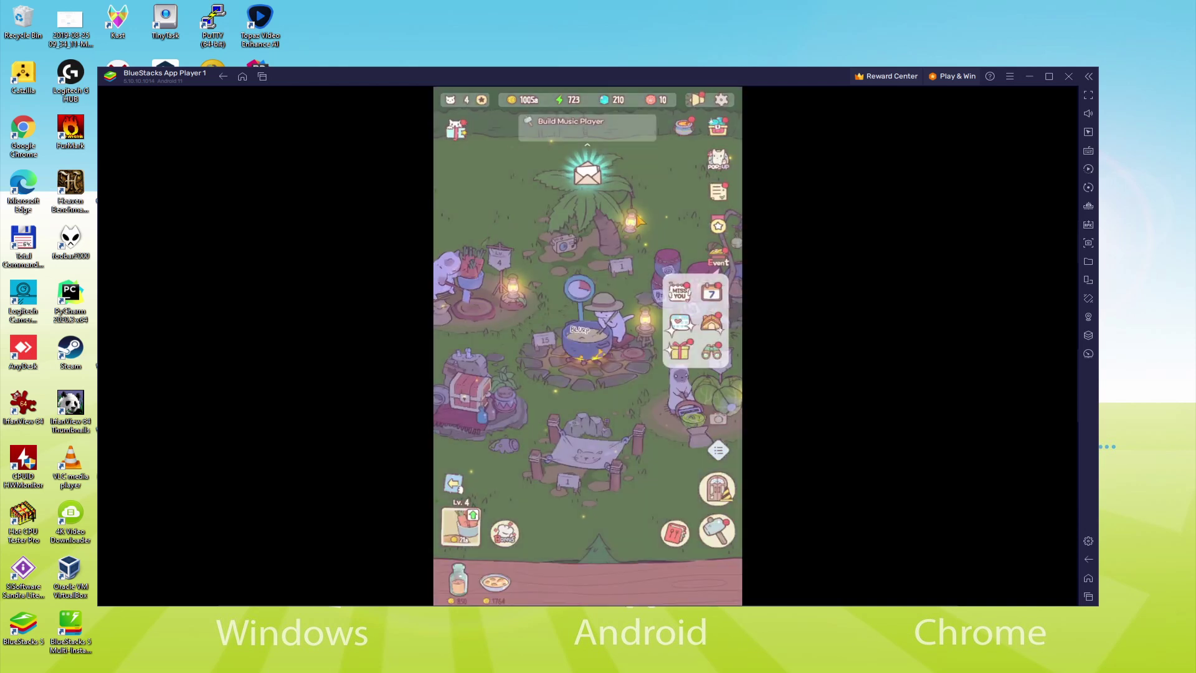
Open the room of the cat at the soup pot and look at its feeding and hat options
{"action": "left_click", "coordinate": [628, 378]}
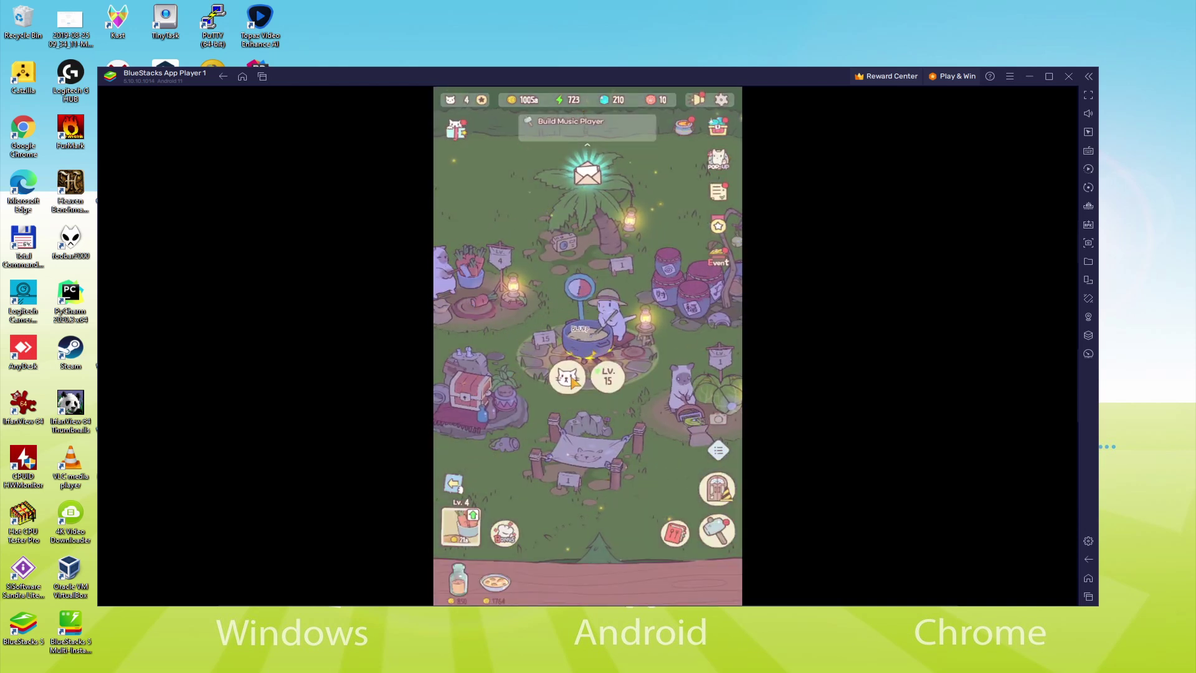
{"action": "left_click", "coordinate": [594, 383]}
{"action": "left_click", "coordinate": [582, 519]}
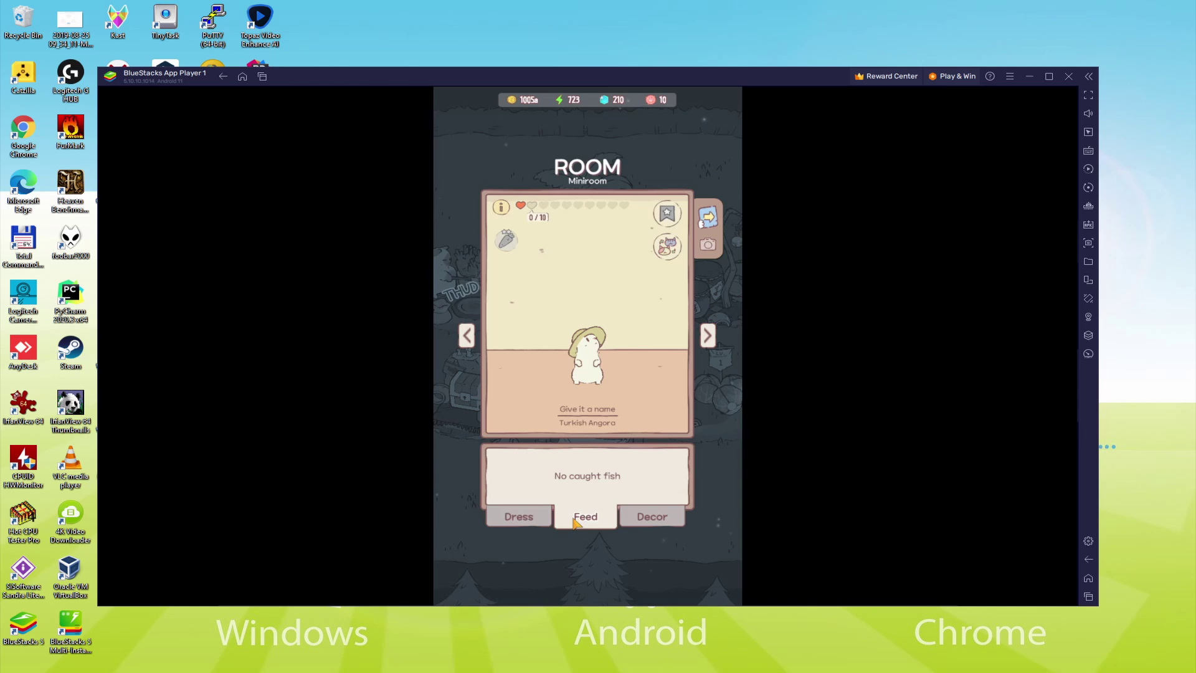
{"action": "left_click", "coordinate": [534, 522]}
{"action": "left_click", "coordinate": [508, 476]}
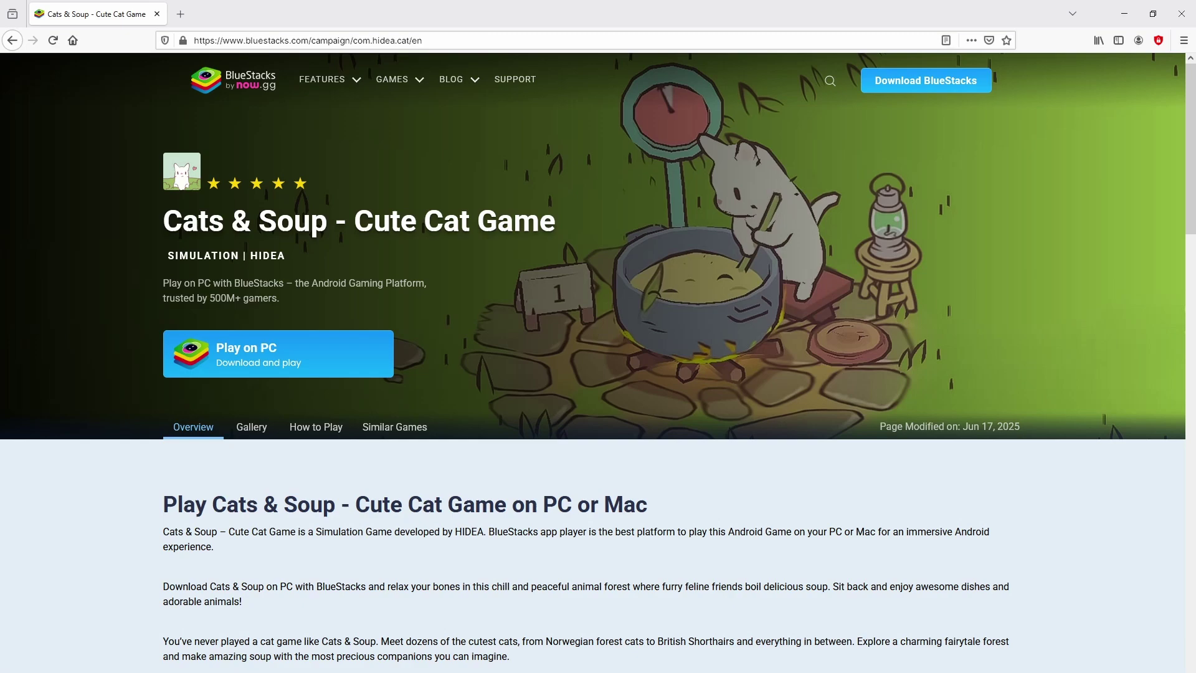
In the web browser, download the BlueStacks installer from the Cats & Soup - Cute Cat Game page and run it
{"action": "scroll", "coordinate": [598, 374], "scroll_direction": "down", "scroll_amount": 20}
{"action": "scroll", "coordinate": [598, 374], "scroll_direction": "up", "scroll_amount": 8}
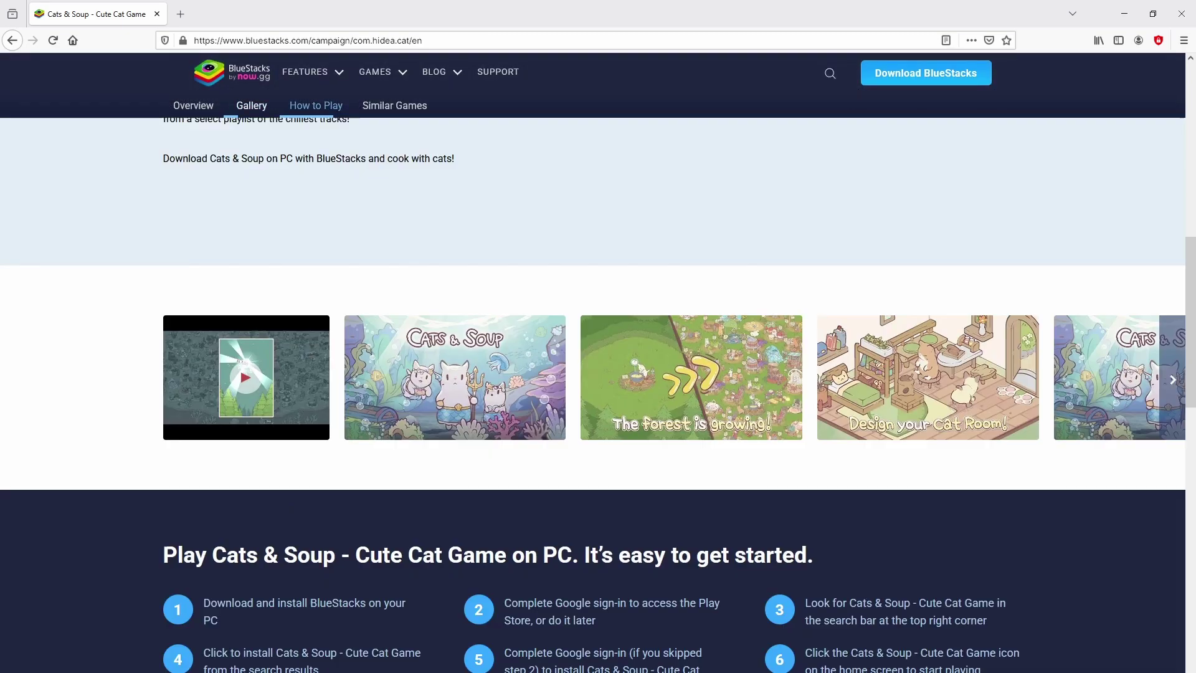
{"action": "scroll", "coordinate": [598, 374], "scroll_direction": "up", "scroll_amount": 7}
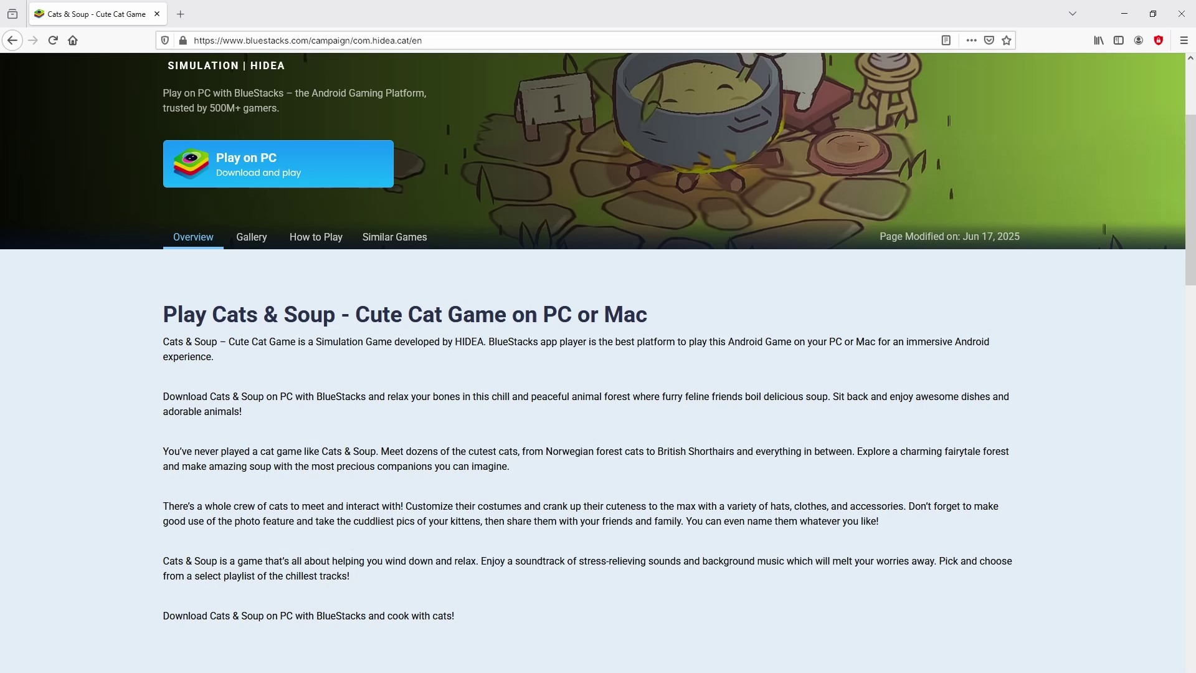
{"action": "scroll", "coordinate": [598, 373], "scroll_direction": "up", "scroll_amount": 3}
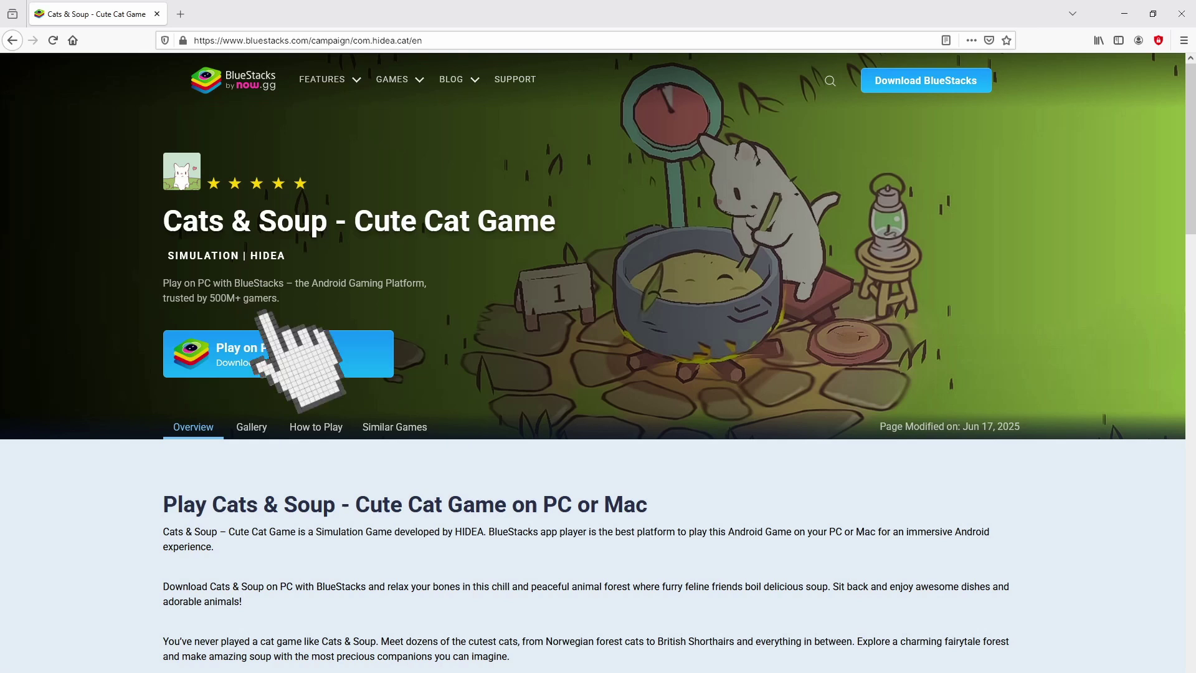
{"action": "left_click", "coordinate": [268, 349]}
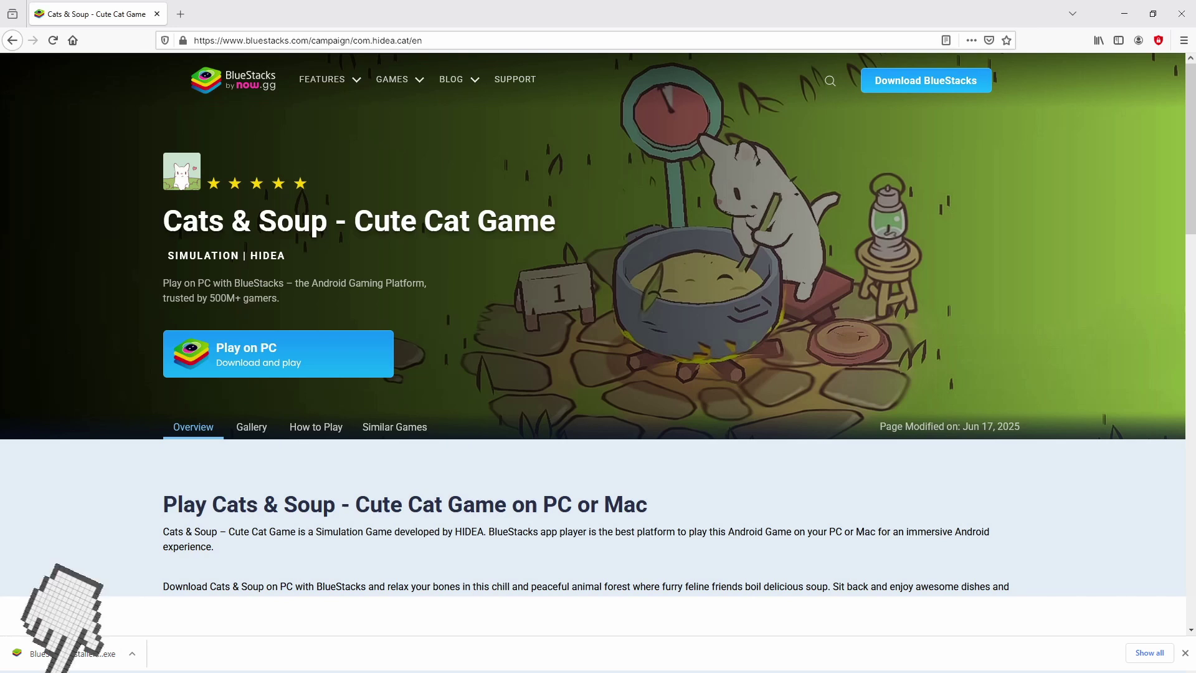
{"action": "left_click", "coordinate": [68, 653]}
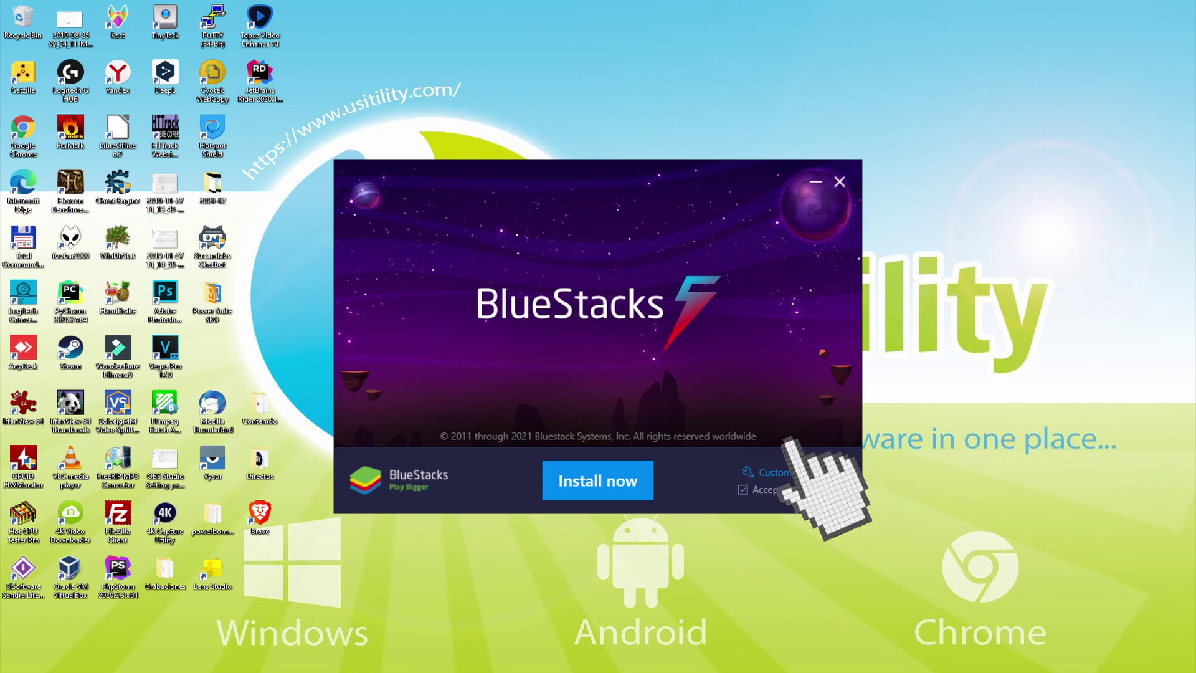
Review the installer's custom data path options, and start installing BlueStacks 5 with the default folder
{"action": "left_click", "coordinate": [772, 472]}
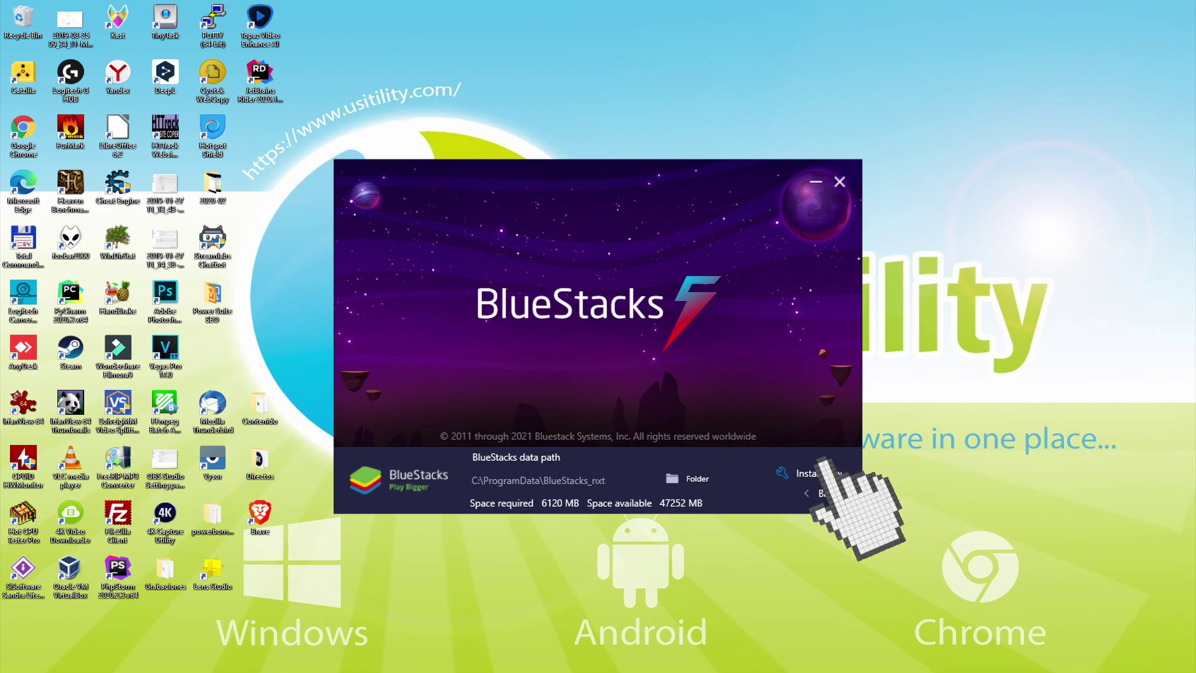
{"action": "left_click", "coordinate": [823, 492]}
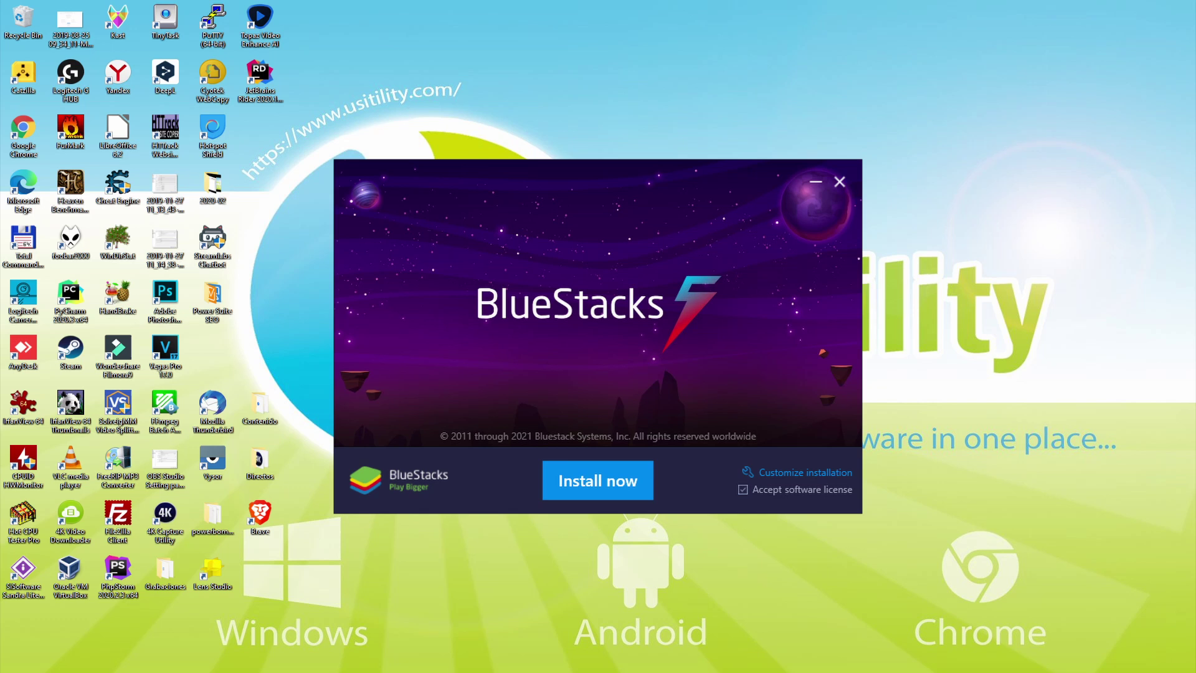
{"action": "left_click", "coordinate": [579, 480]}
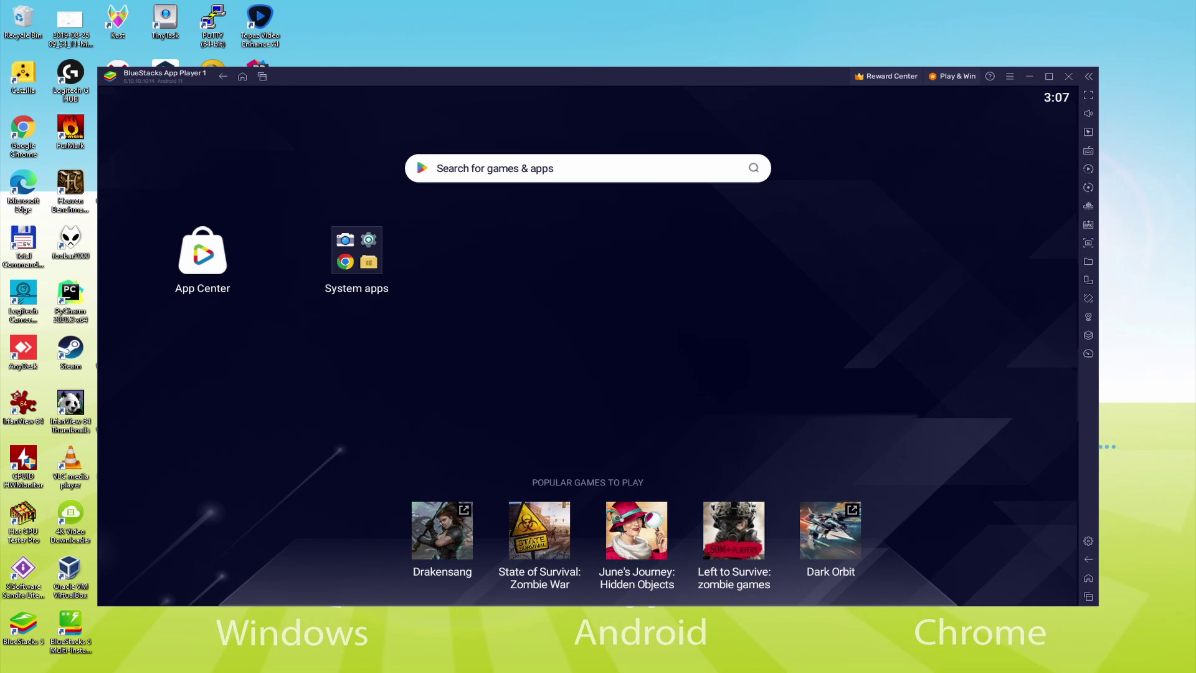
Open the Play Store from the system apps and start the Google account sign-in
{"action": "left_click", "coordinate": [348, 236]}
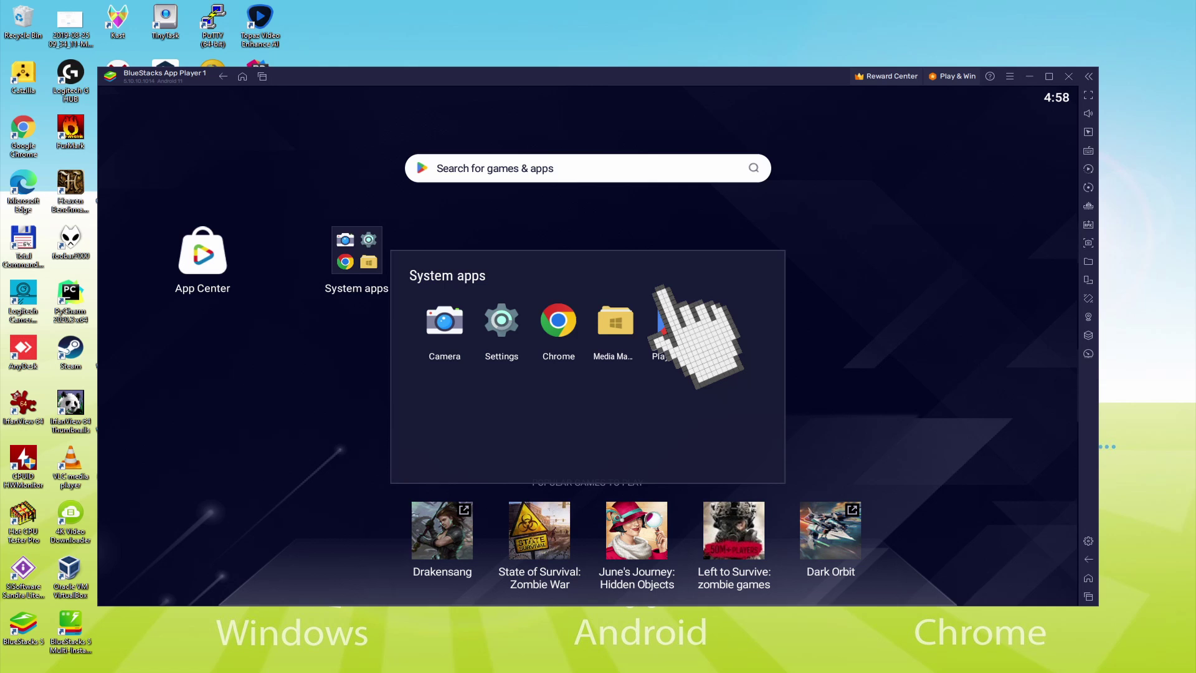
{"action": "left_click", "coordinate": [673, 321]}
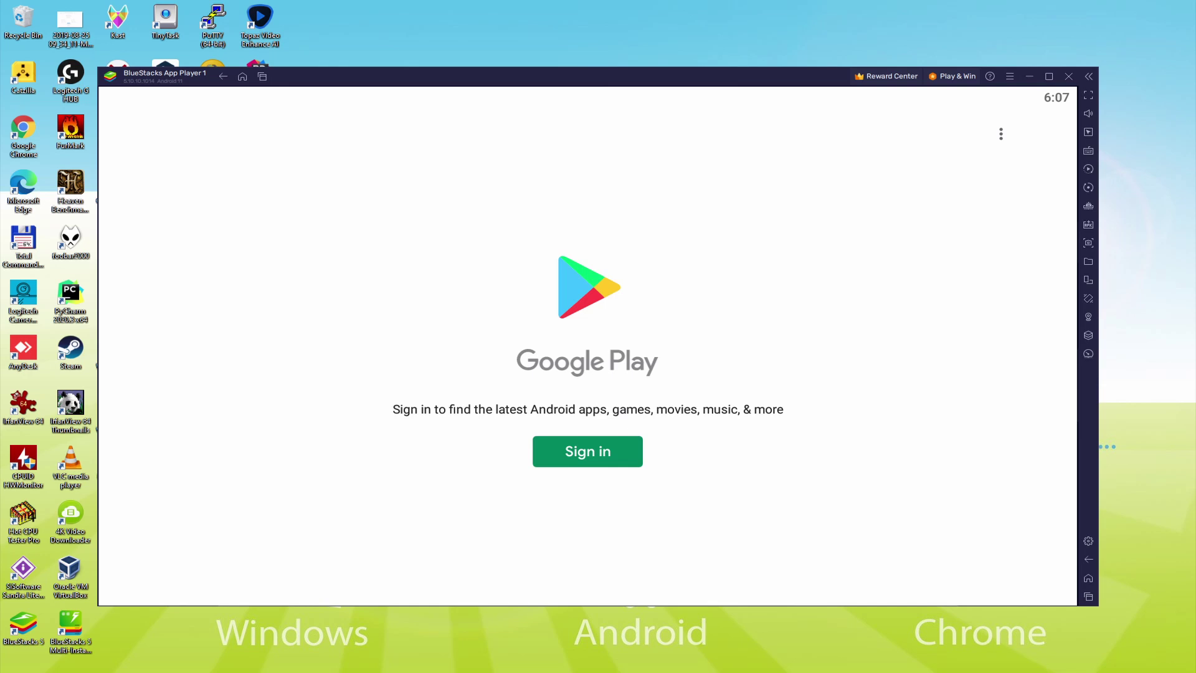
{"action": "left_click", "coordinate": [570, 449]}
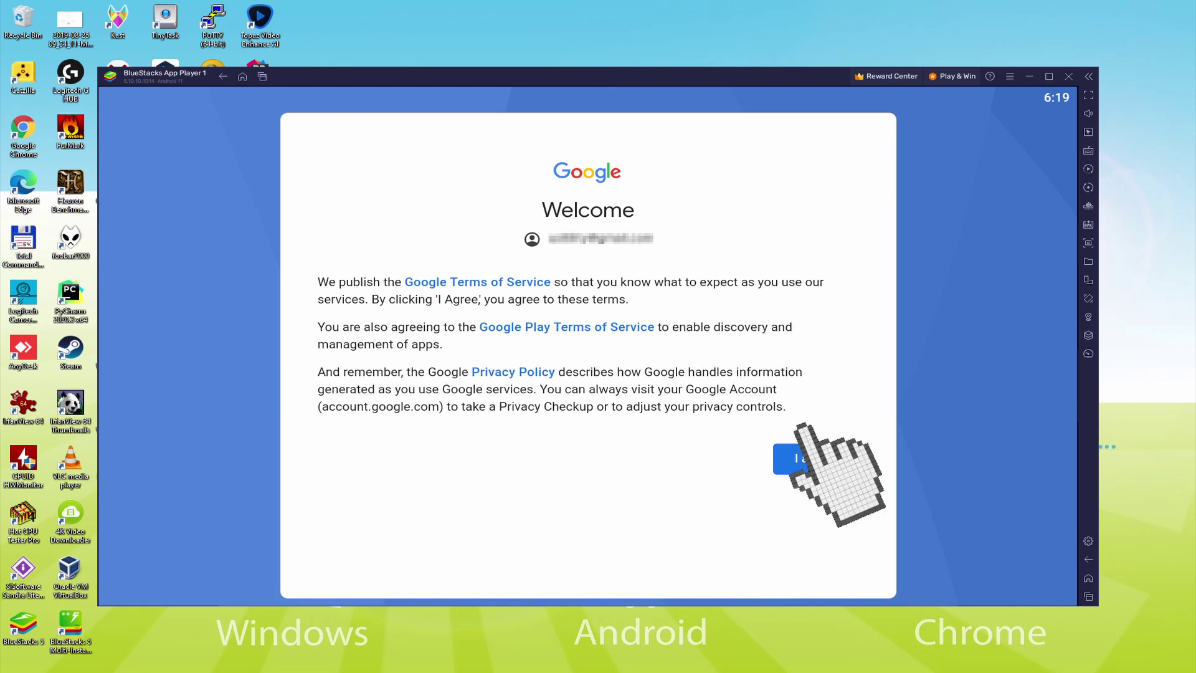
Agree to the Google terms and accept the Google services settings with the Google Drive backup turned off
{"action": "left_click", "coordinate": [792, 458]}
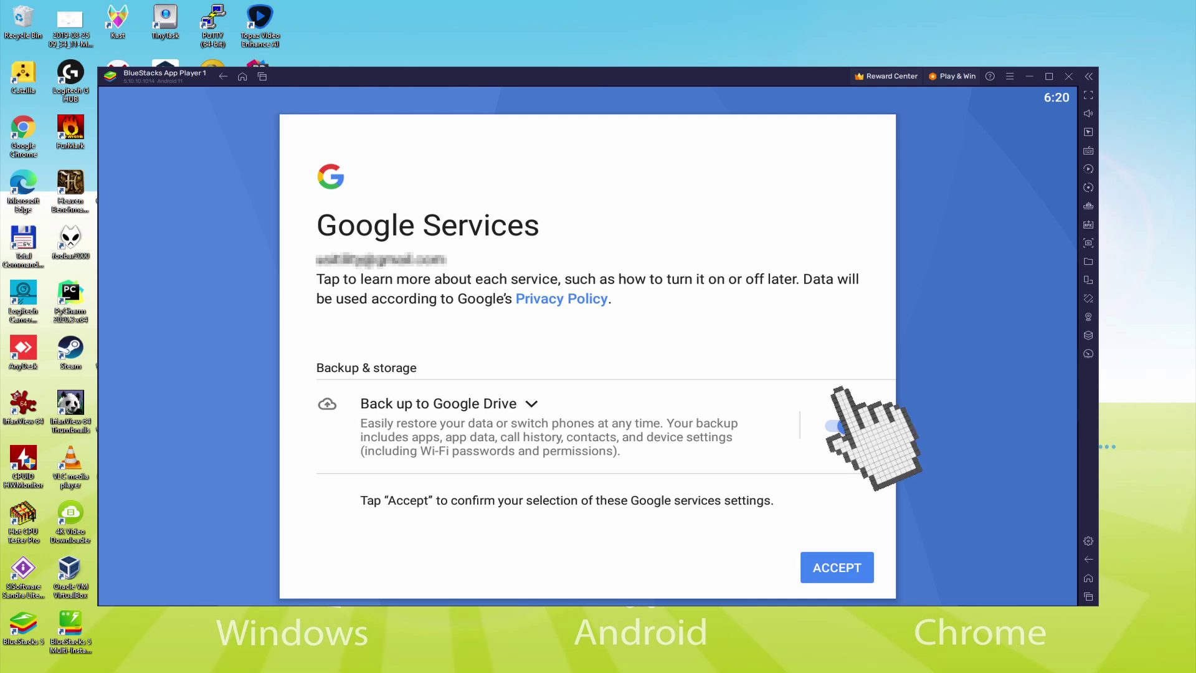
{"action": "left_click", "coordinate": [835, 426]}
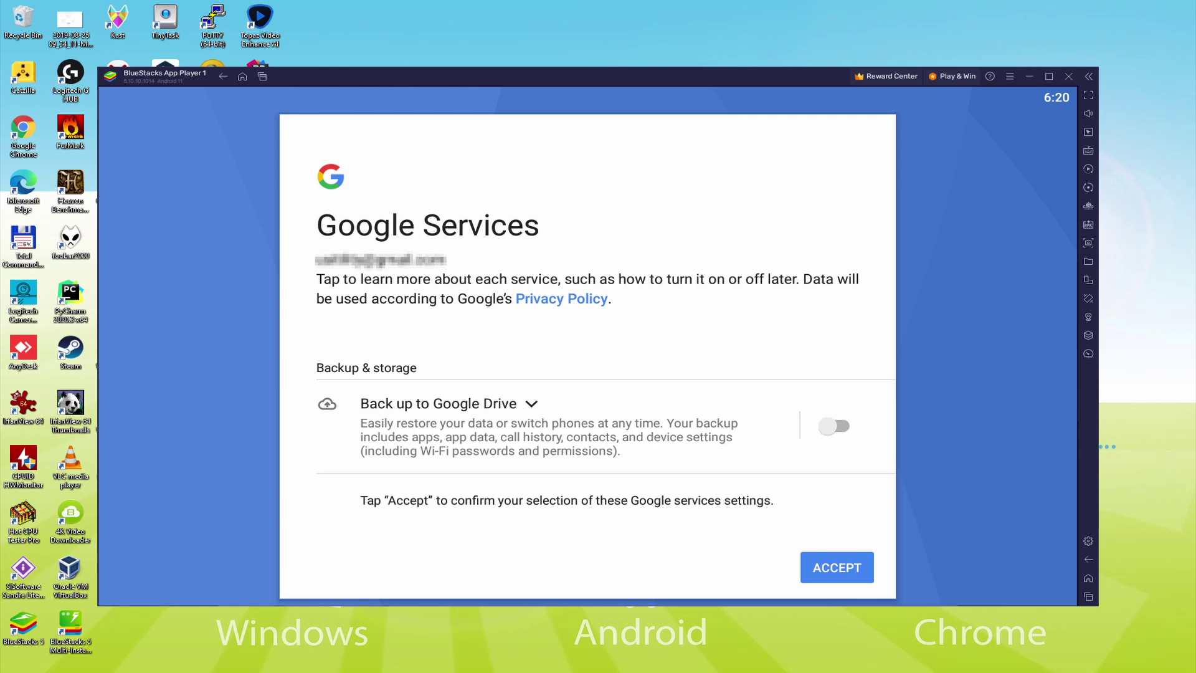
{"action": "left_click", "coordinate": [822, 566]}
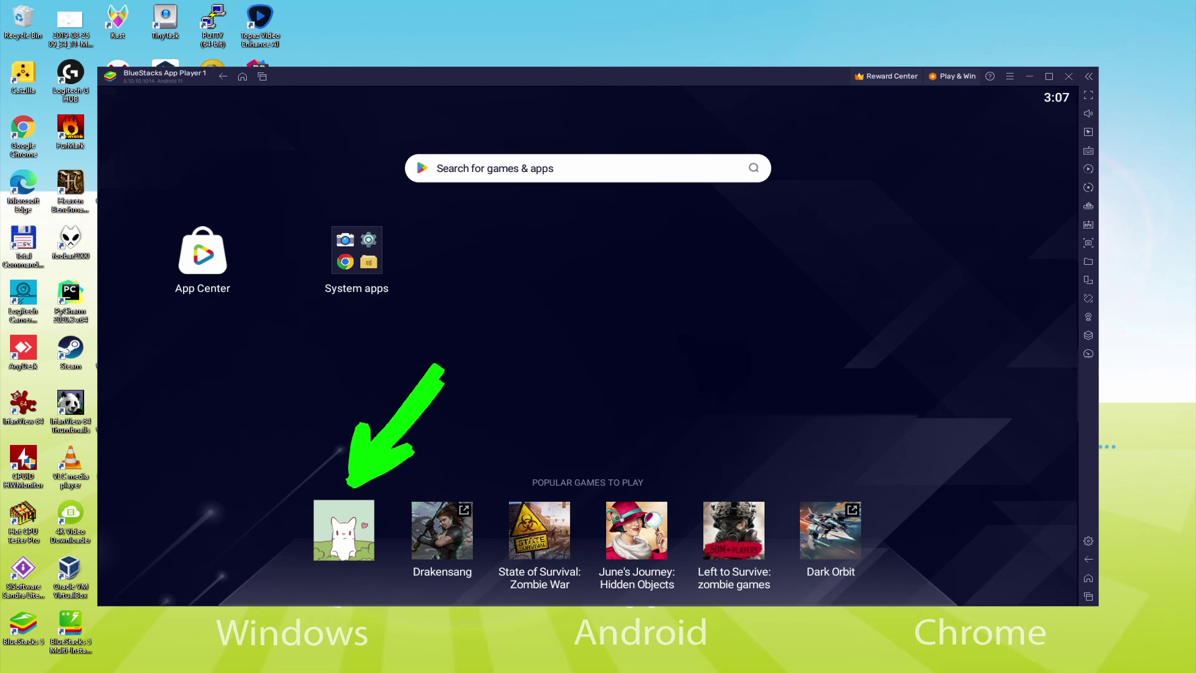
Install Cats & Soup - Cute Cat Game from Google Play and launch it from the home screen
{"action": "left_click", "coordinate": [339, 523]}
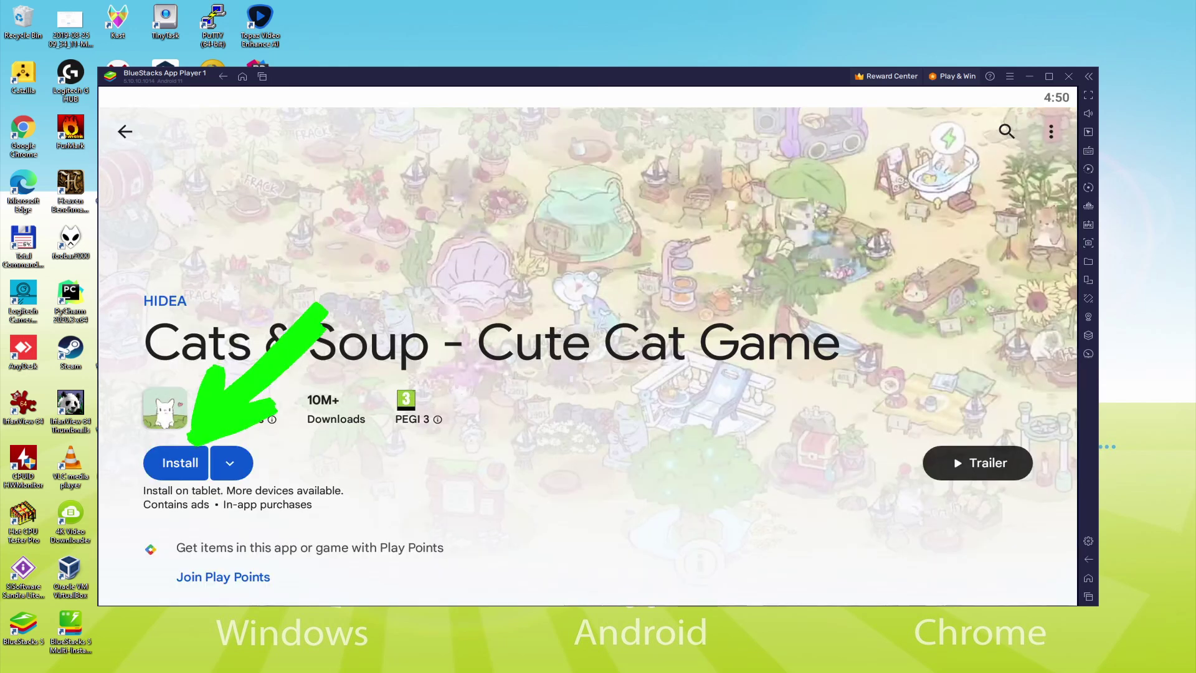
{"action": "left_click", "coordinate": [167, 463]}
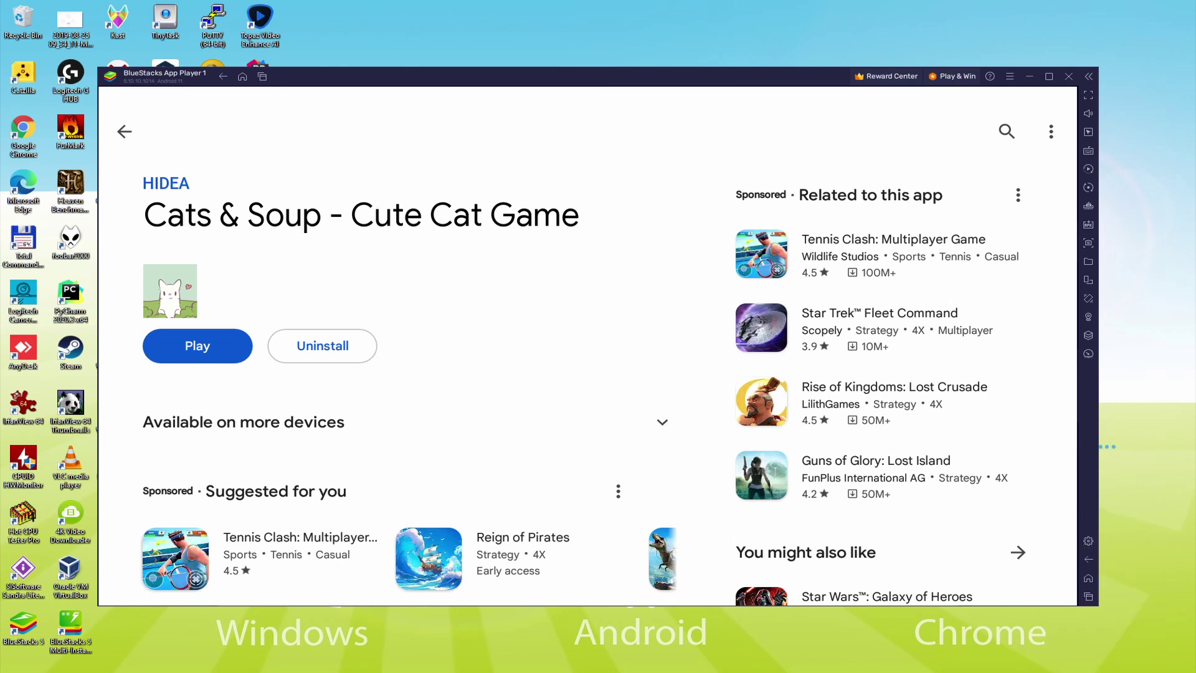
{"action": "left_click", "coordinate": [1088, 559]}
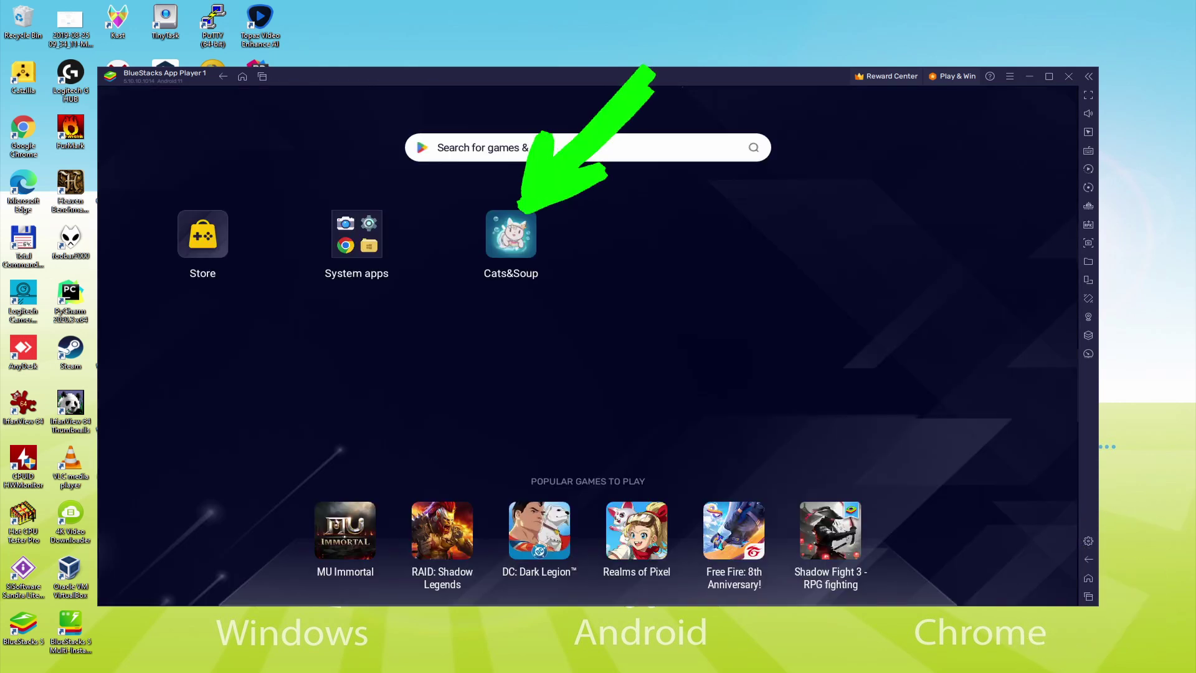
{"action": "left_click", "coordinate": [508, 236]}
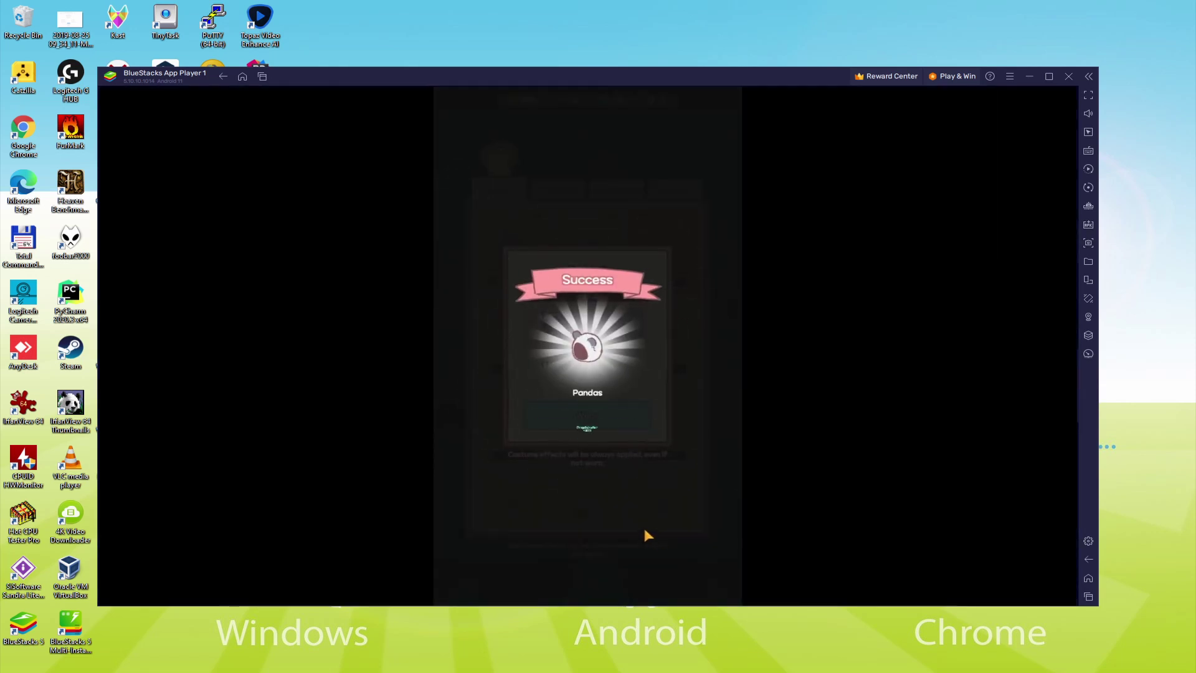
Dress the cat in the Pandas hat and return to the camp
{"action": "left_click", "coordinate": [641, 524]}
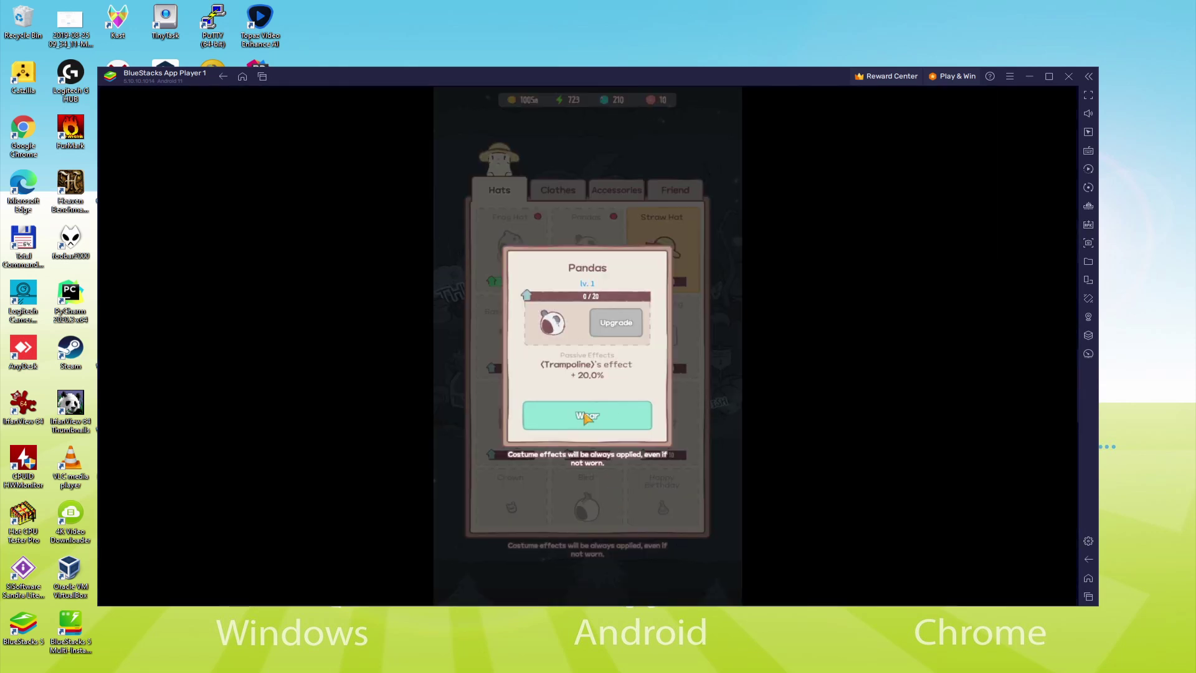
{"action": "left_click", "coordinate": [589, 416]}
{"action": "left_click", "coordinate": [598, 126]}
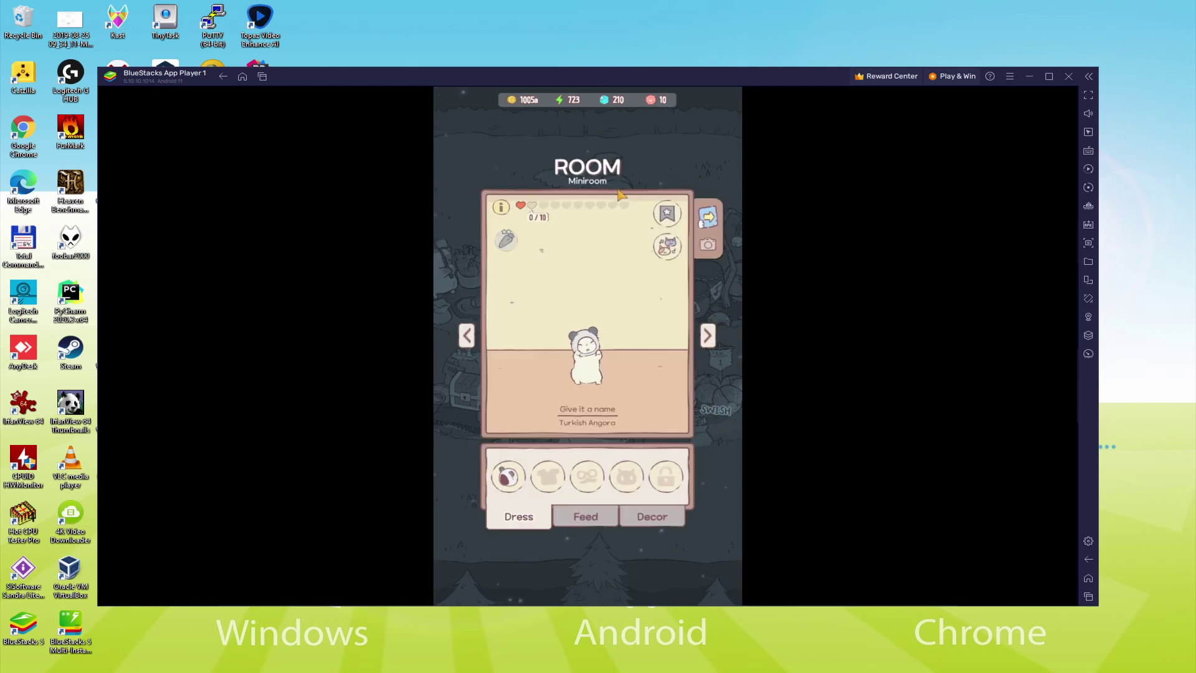
{"action": "left_click", "coordinate": [659, 137]}
View the Jar Fairy's Gift and the Treasure chest offers in the camp, closing each one
{"action": "left_click_drag", "start_coordinate": [640, 236], "coordinate": [694, 182]}
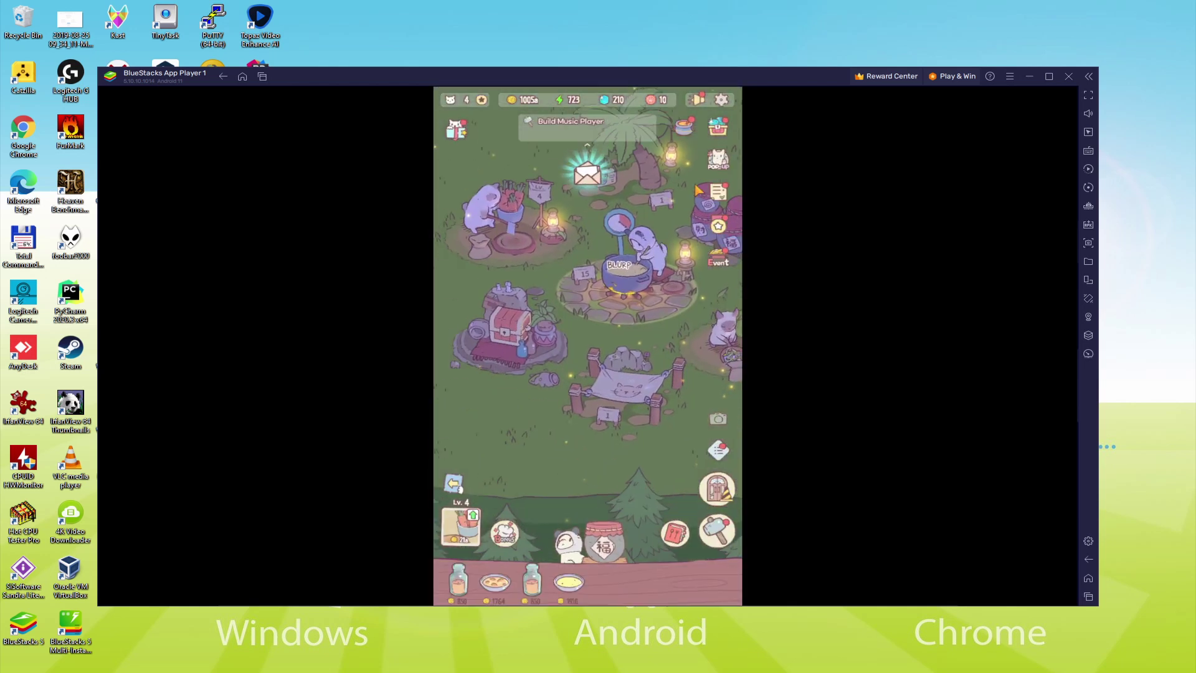
{"action": "left_click", "coordinate": [600, 547]}
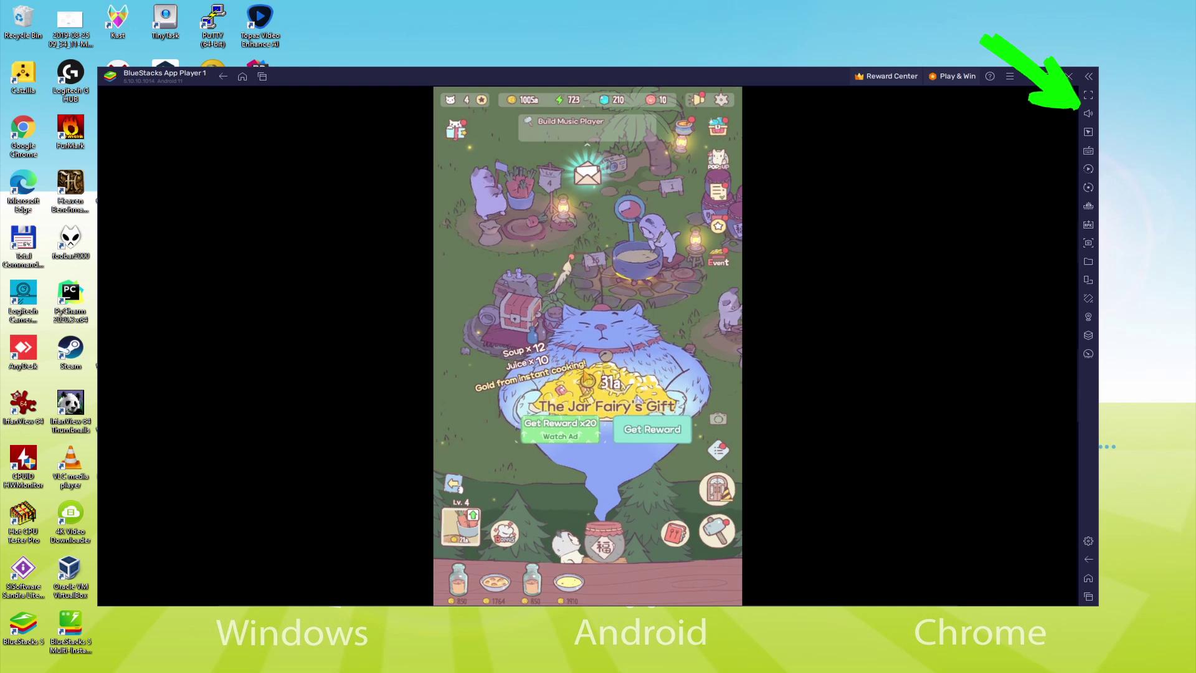
{"action": "left_click", "coordinate": [587, 246]}
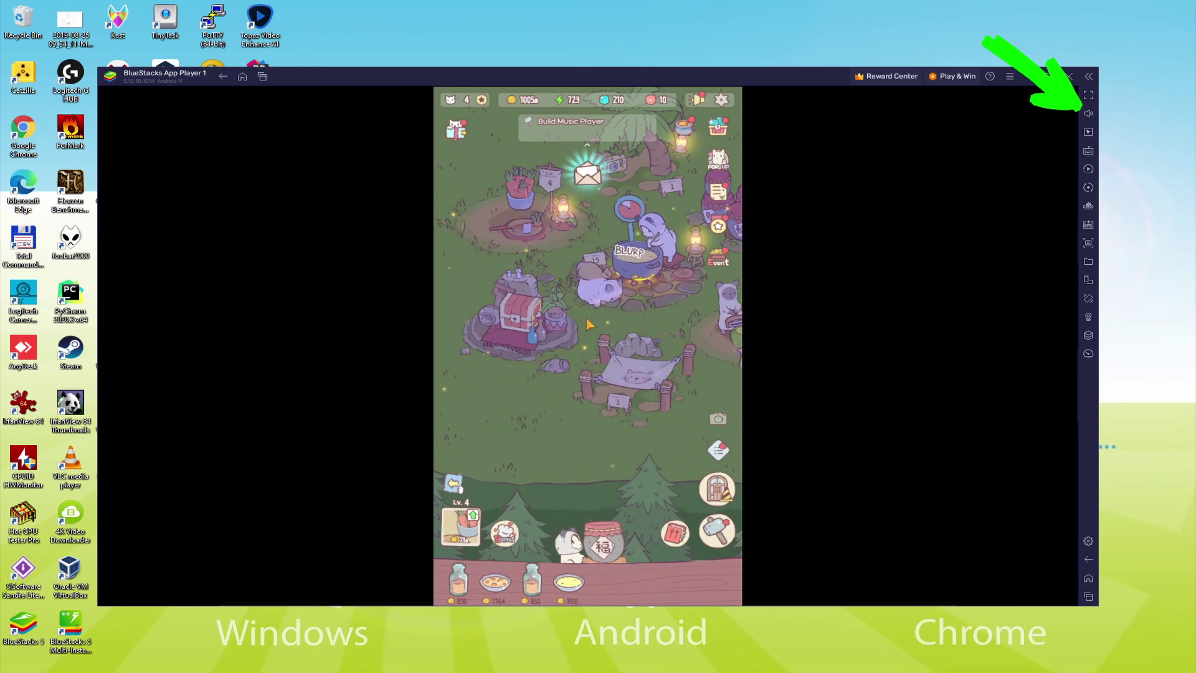
{"action": "left_click", "coordinate": [541, 358]}
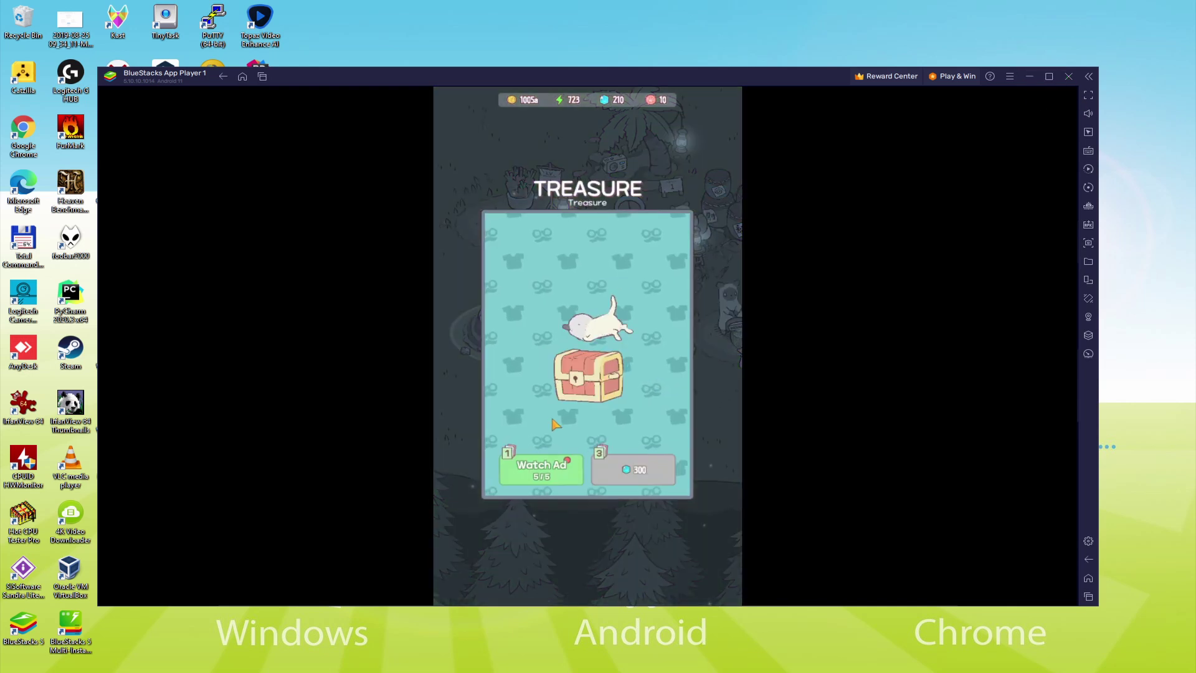
{"action": "left_click", "coordinate": [619, 243]}
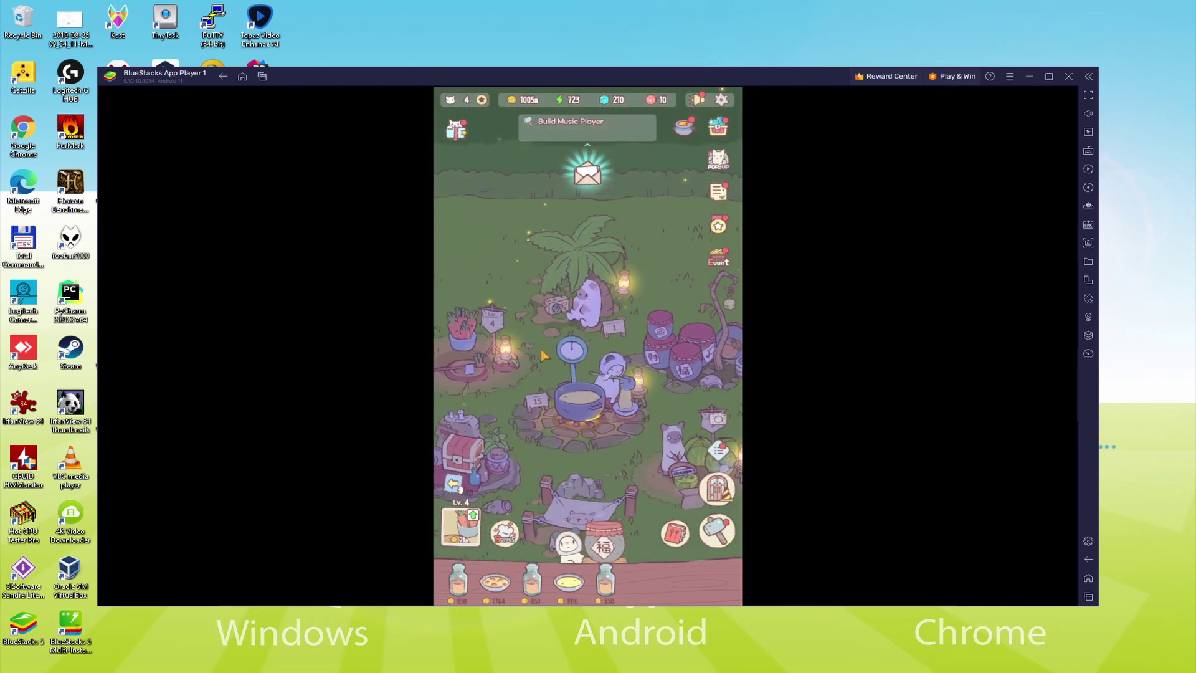
Look at the feeding options in the Himalayan cat's room and return to the camp
{"action": "left_click_drag", "start_coordinate": [620, 243], "coordinate": [571, 328]}
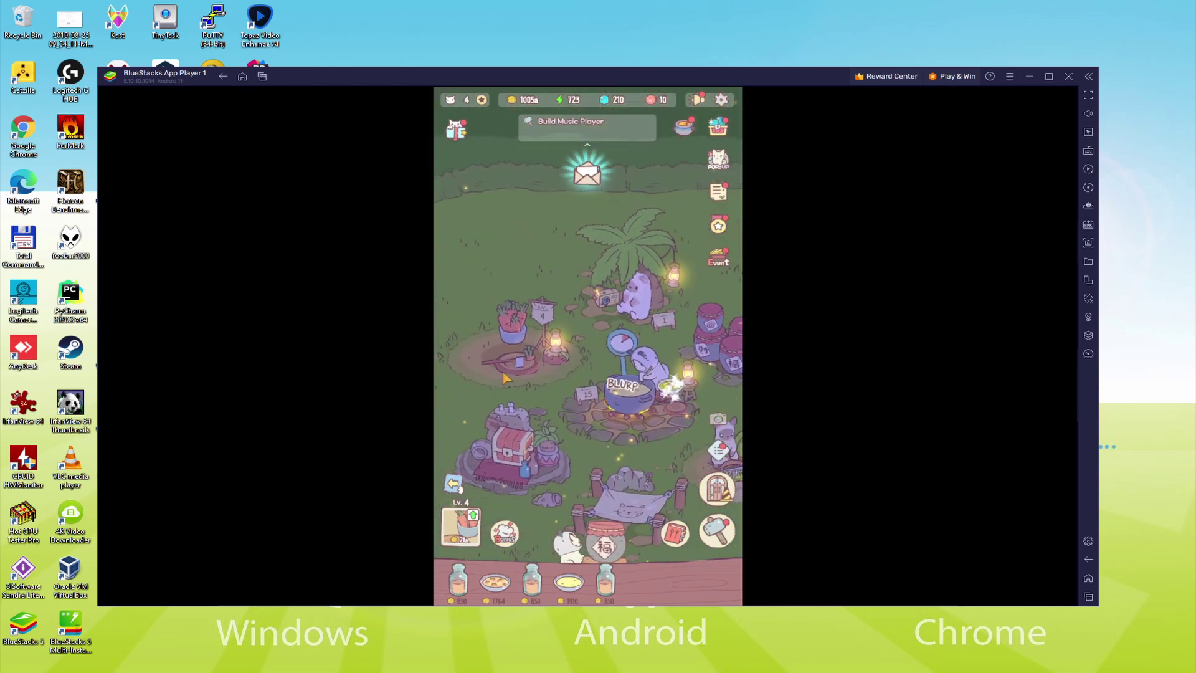
{"action": "left_click", "coordinate": [567, 540]}
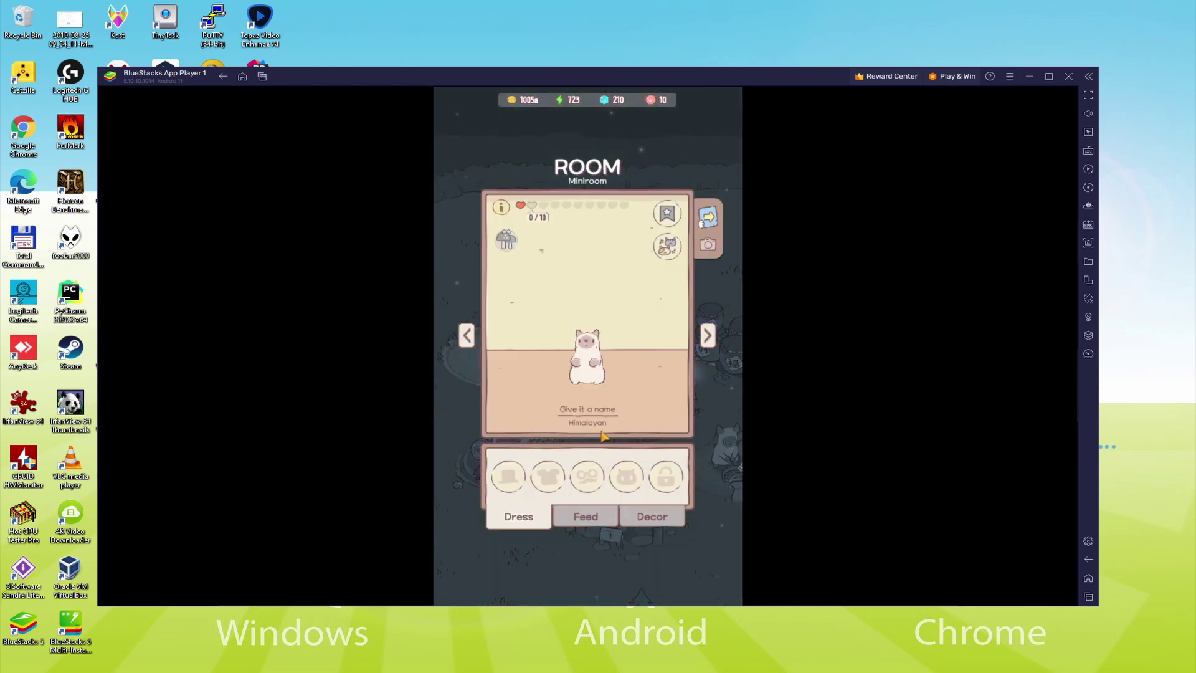
{"action": "left_click", "coordinate": [576, 518]}
{"action": "left_click", "coordinate": [565, 559]}
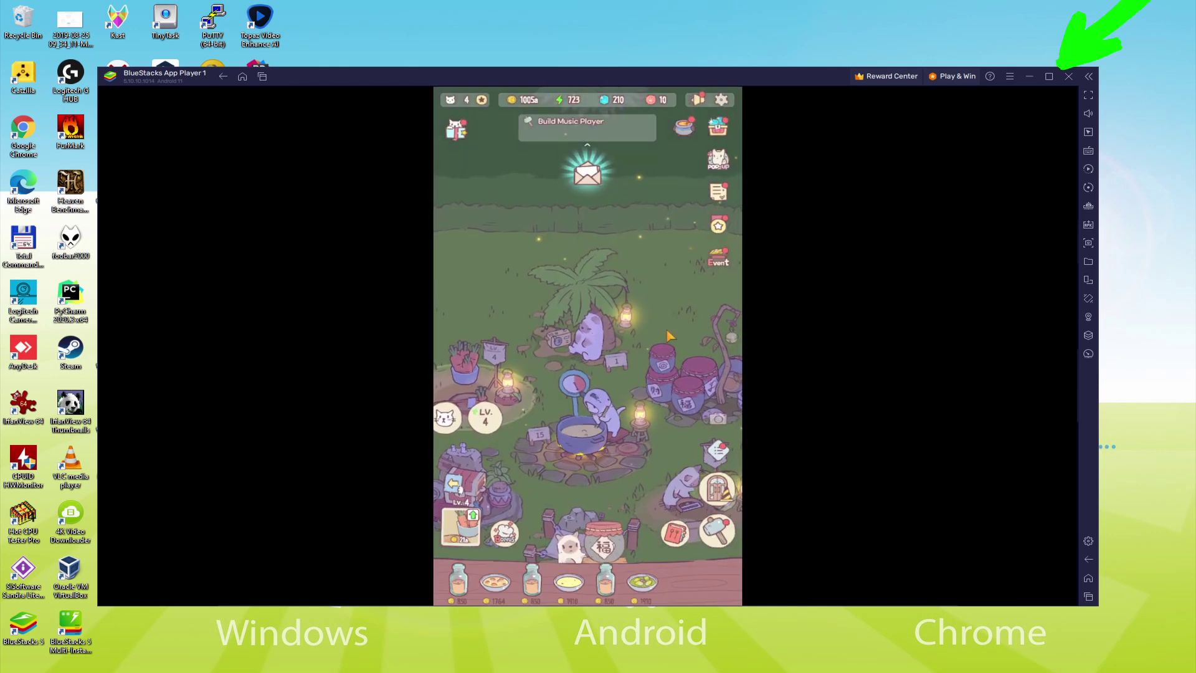
Check the feeding and dress options in the Norwegian Forest cat's room and return to the camp
{"action": "left_click_drag", "start_coordinate": [646, 462], "coordinate": [594, 429]}
{"action": "left_click", "coordinate": [593, 429]}
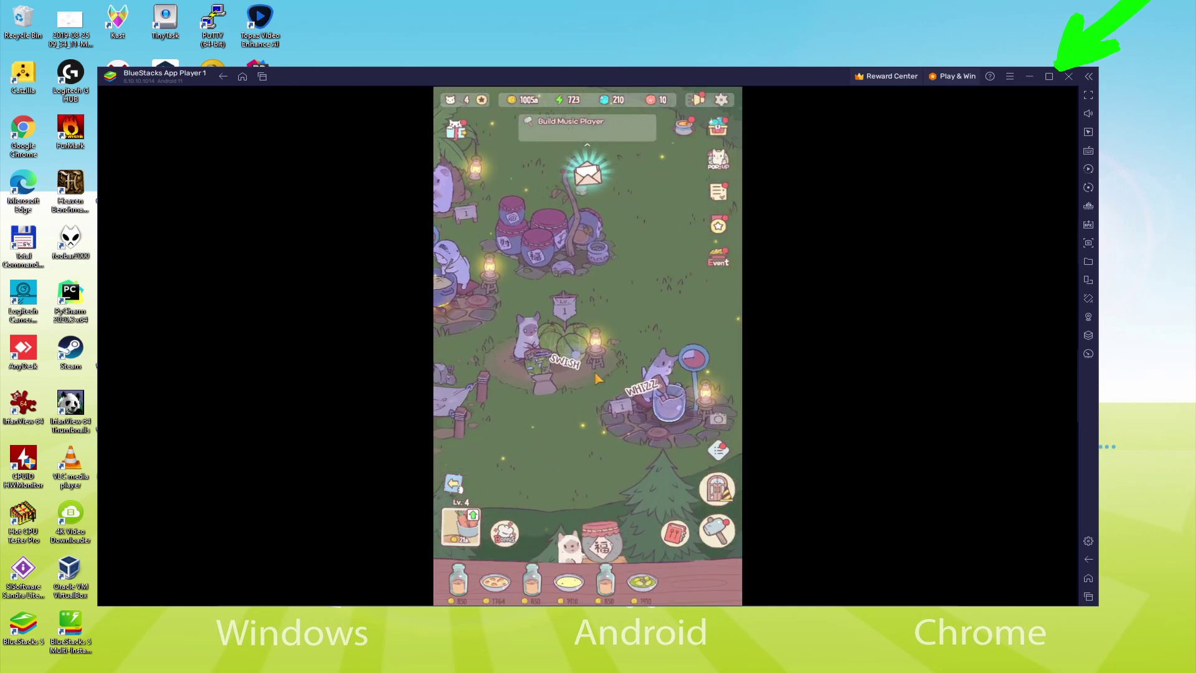
{"action": "left_click", "coordinate": [645, 403]}
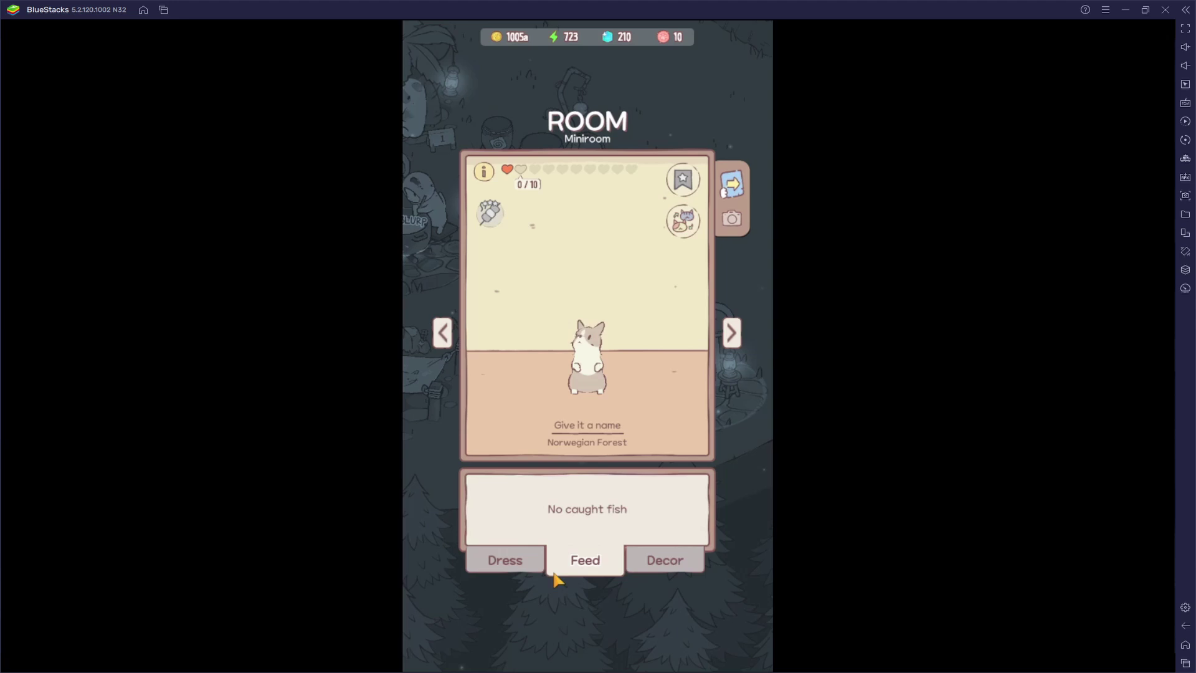
{"action": "left_click", "coordinate": [543, 568]}
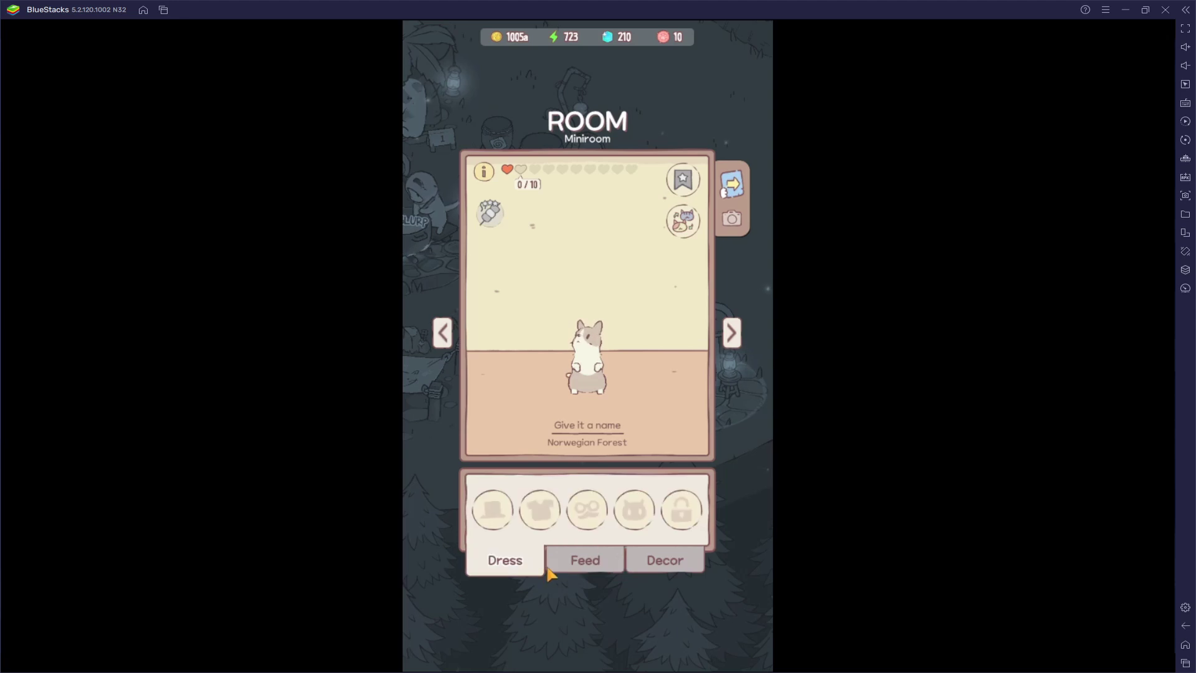
{"action": "left_click", "coordinate": [608, 620]}
Upgrade the Cutting Cabbage facility to level 9
{"action": "left_click", "coordinate": [631, 480]}
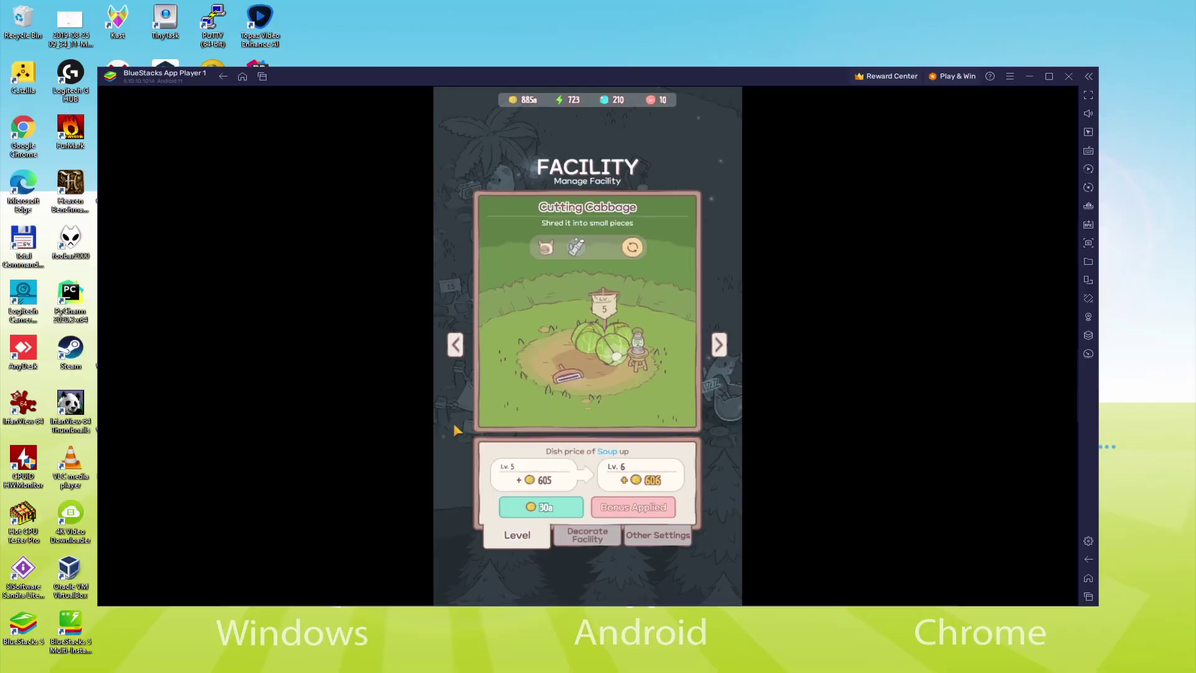
{"action": "left_click", "coordinate": [548, 507]}
{"action": "left_click", "coordinate": [548, 507]}
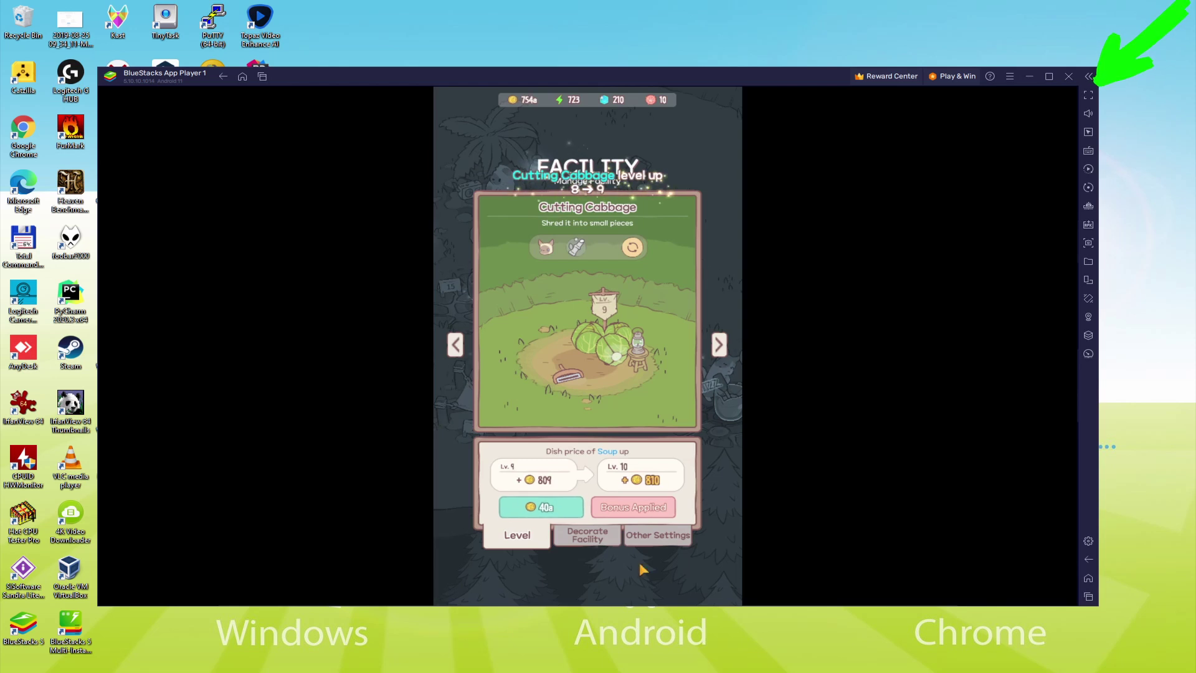
Upgrade the Cooking Soup facility to level 21 and return to the camp
{"action": "left_click", "coordinate": [510, 298]}
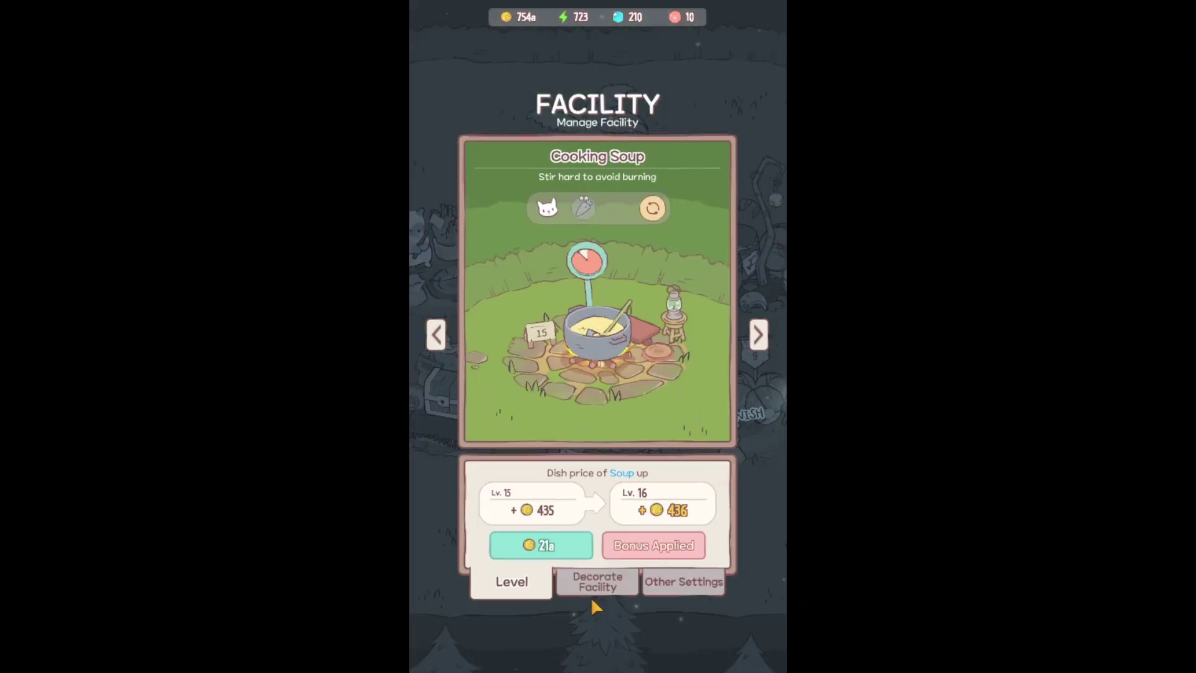
{"action": "left_click", "coordinate": [558, 547]}
{"action": "left_click", "coordinate": [564, 550]}
{"action": "left_click", "coordinate": [564, 550]}
{"action": "left_click", "coordinate": [564, 549]}
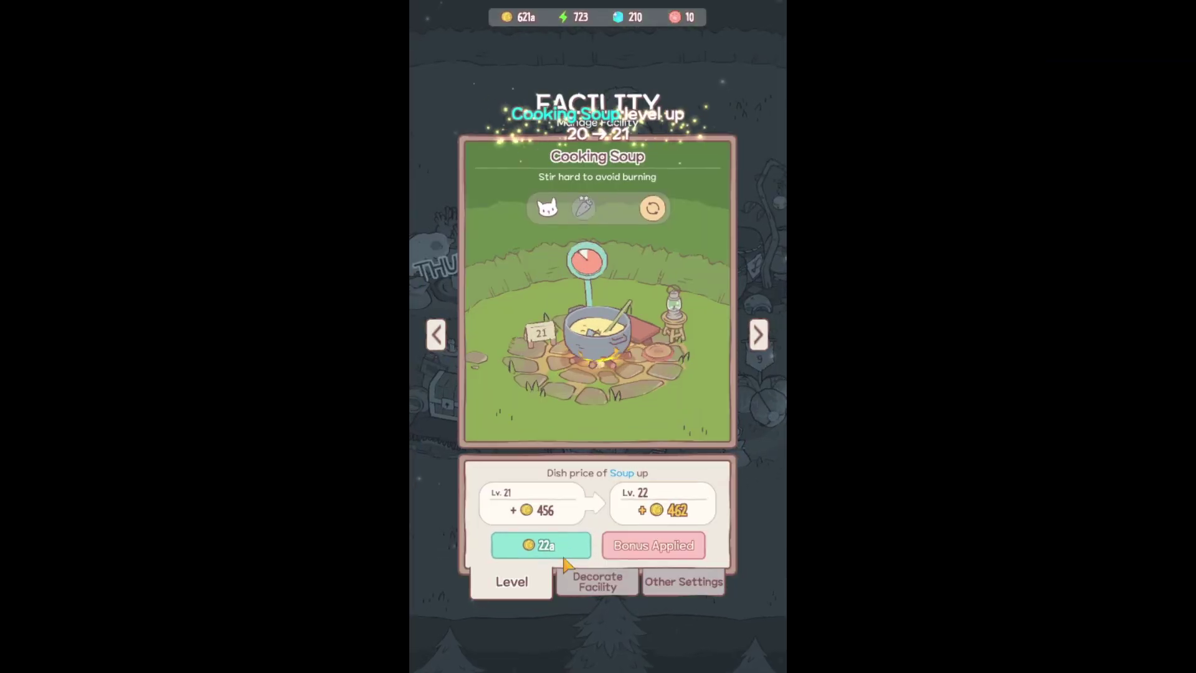
{"action": "left_click", "coordinate": [590, 621]}
Upgrade the Chopping Carrots facility to level 20
{"action": "left_click", "coordinate": [661, 336]}
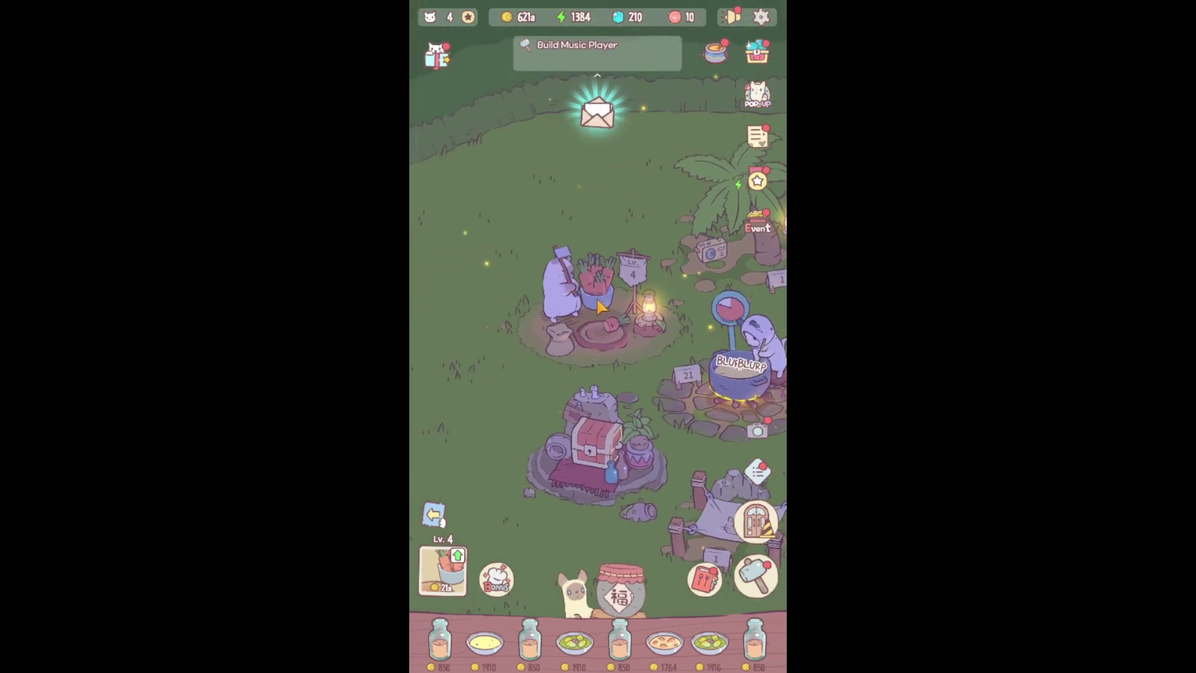
{"action": "left_click", "coordinate": [569, 350]}
{"action": "left_click", "coordinate": [532, 546]}
{"action": "left_click", "coordinate": [533, 546]}
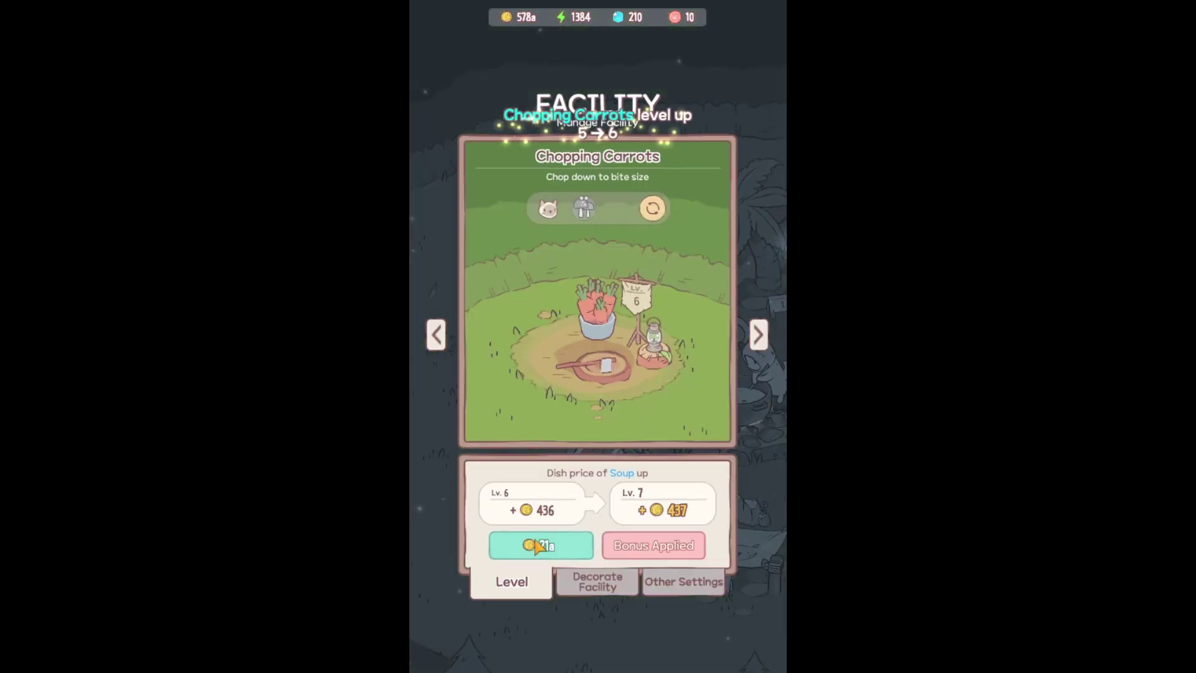
{"action": "left_click", "coordinate": [533, 546]}
{"action": "left_click", "coordinate": [533, 545]}
{"action": "left_click", "coordinate": [534, 546]}
{"action": "left_click", "coordinate": [534, 546]}
{"action": "left_click", "coordinate": [535, 547]}
{"action": "left_click", "coordinate": [535, 546]}
{"action": "left_click", "coordinate": [536, 547]}
{"action": "left_click", "coordinate": [535, 546]}
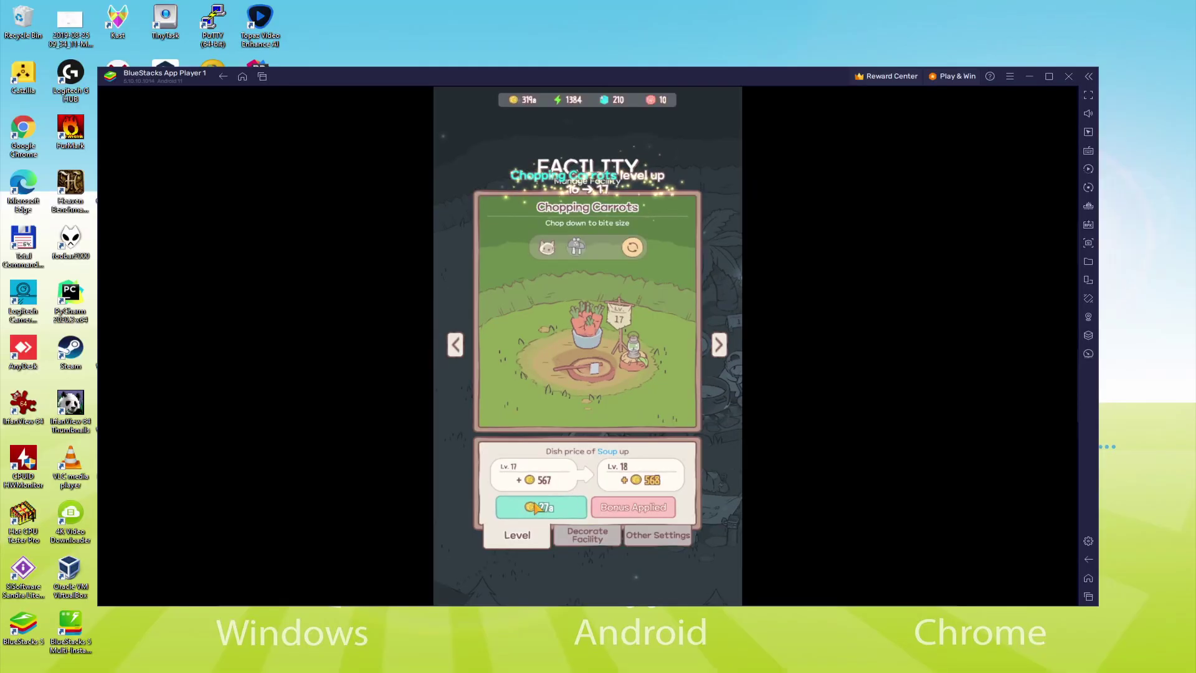
{"action": "left_click", "coordinate": [535, 546]}
{"action": "left_click", "coordinate": [535, 546]}
{"action": "left_click", "coordinate": [535, 546]}
Review the Chopping Carrots facility's other settings and its skin and lamp decorations, and return to the camp
{"action": "left_click", "coordinate": [683, 581]}
{"action": "left_click", "coordinate": [598, 581]}
{"action": "left_click", "coordinate": [658, 534]}
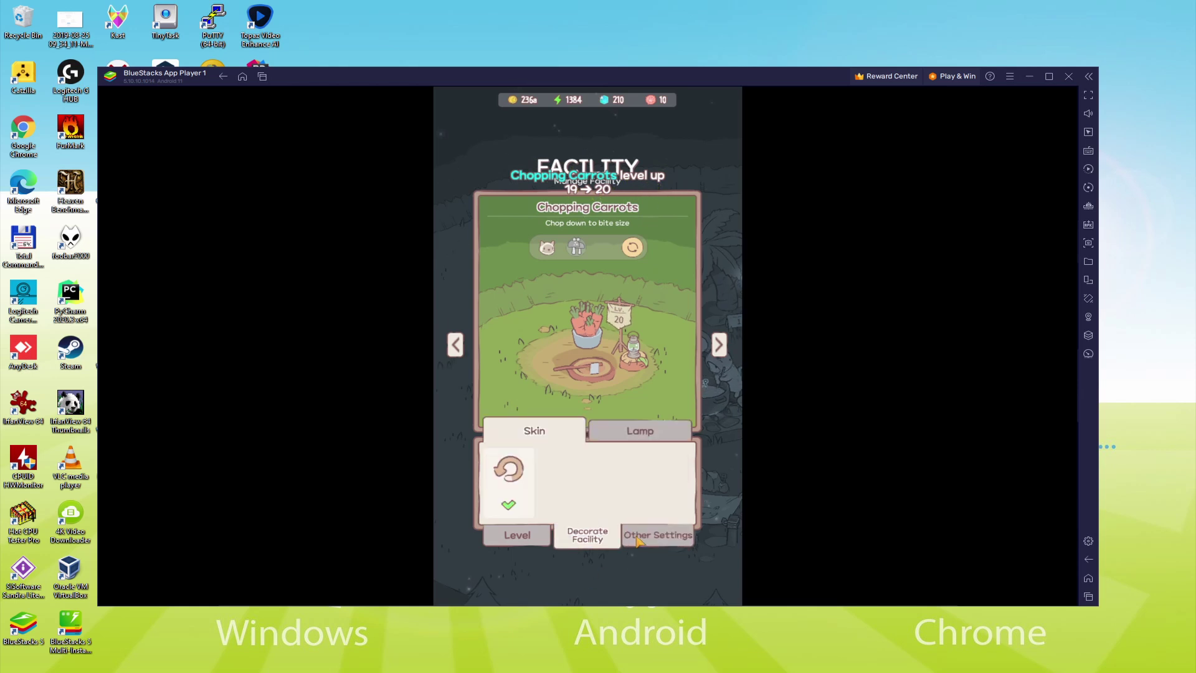
{"action": "left_click", "coordinate": [587, 534]}
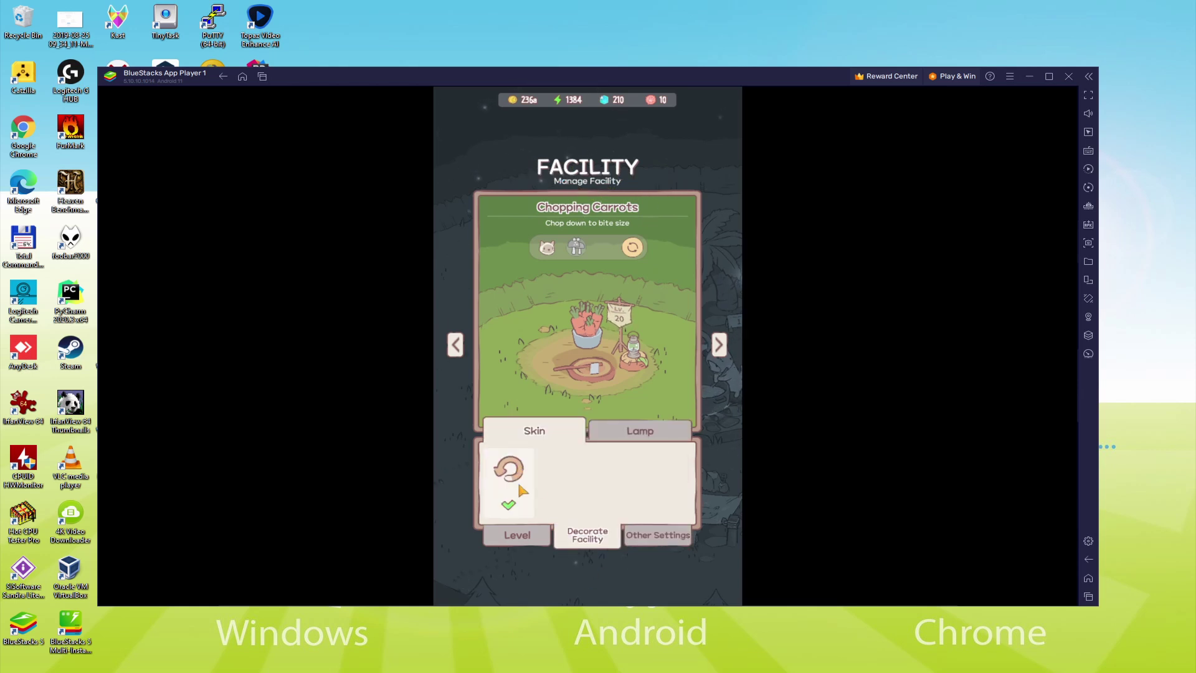
{"action": "left_click", "coordinate": [637, 433]}
{"action": "left_click", "coordinate": [628, 569]}
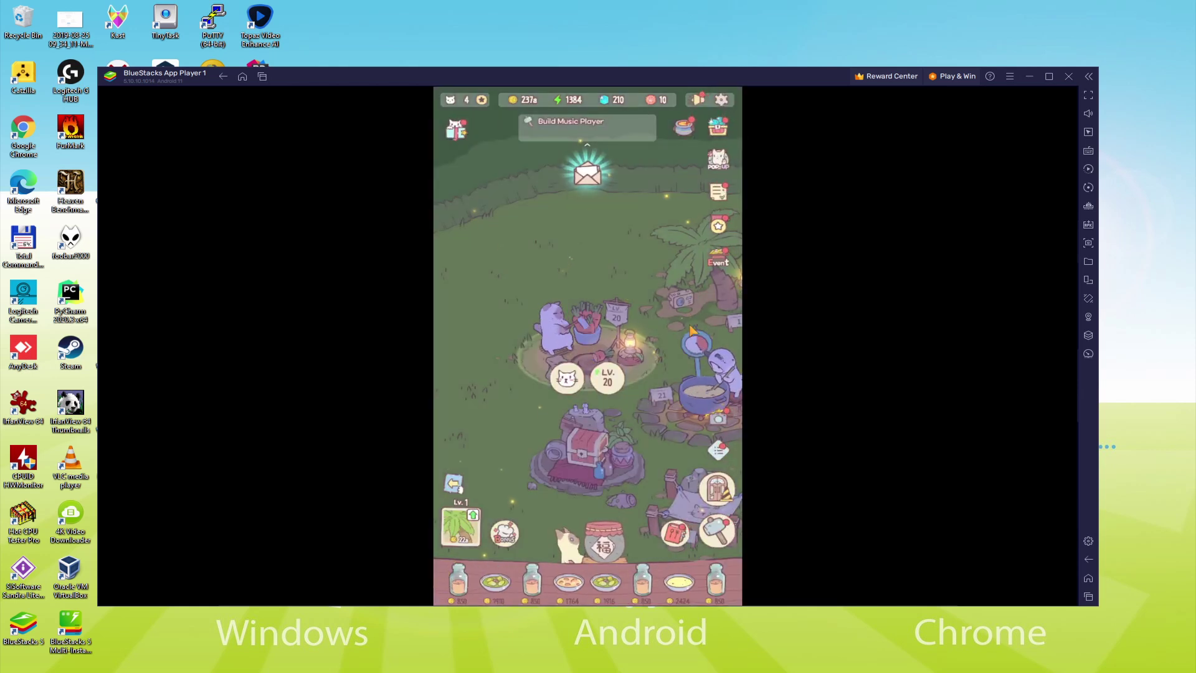
Receive the gold tickets, recipe point tickets and Star Macaron from the mailbox and close it
{"action": "left_click", "coordinate": [585, 179]}
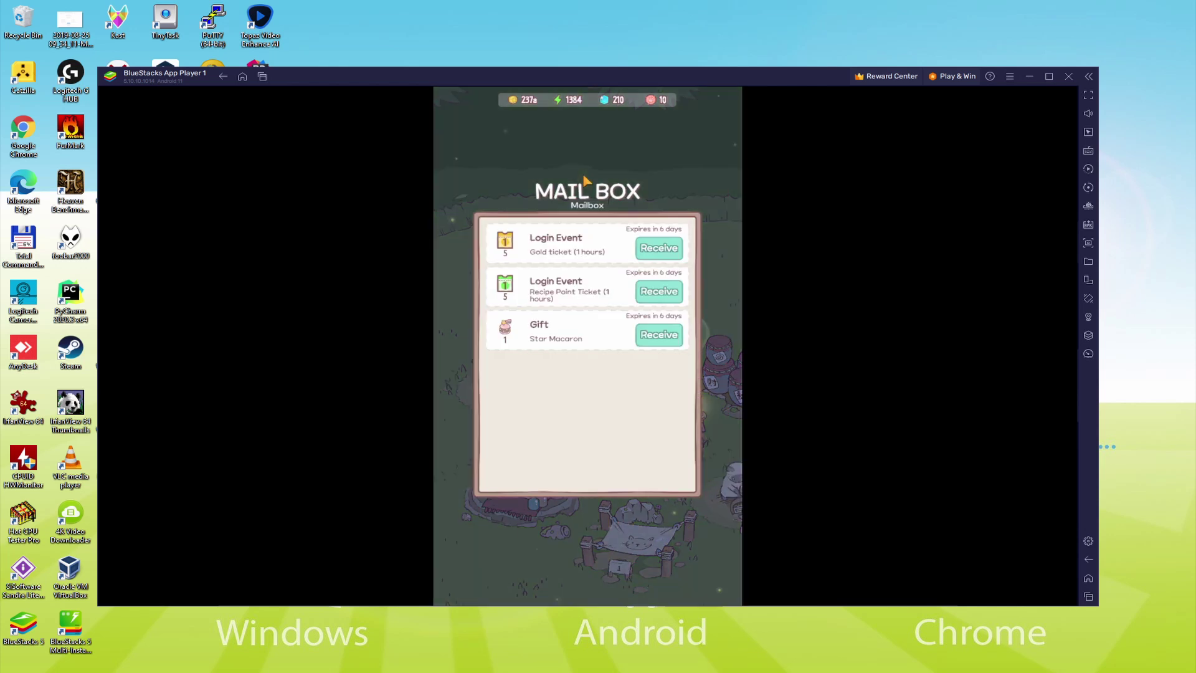
{"action": "left_click", "coordinate": [665, 248]}
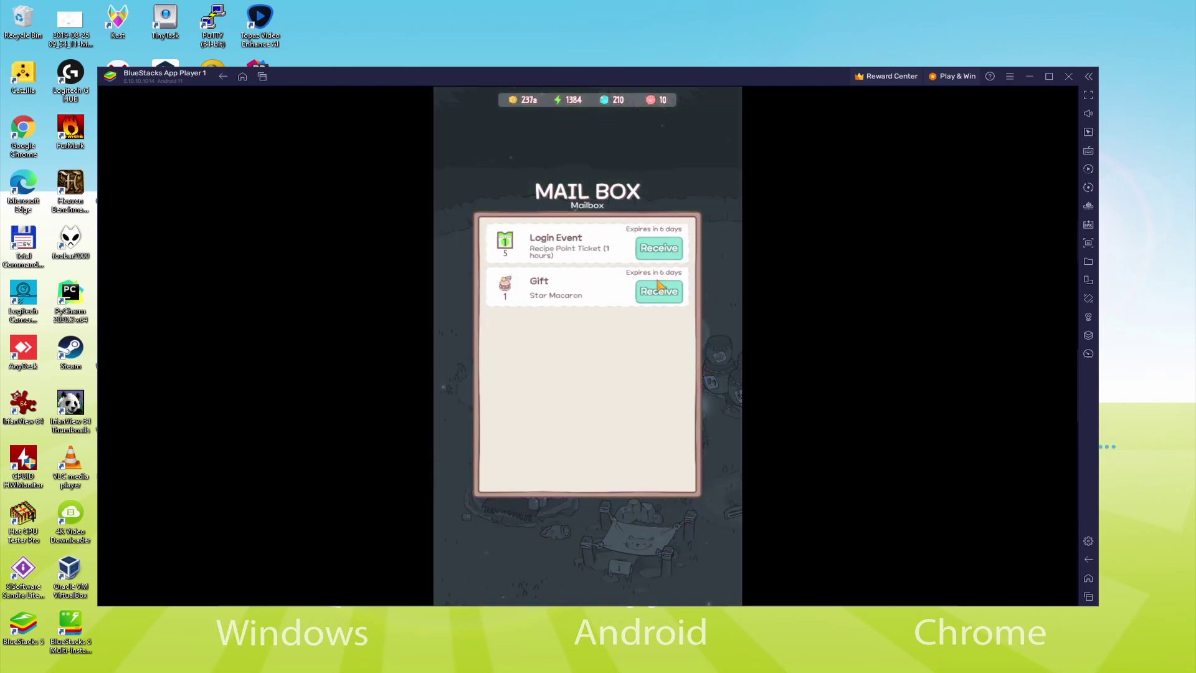
{"action": "left_click", "coordinate": [662, 248]}
{"action": "left_click", "coordinate": [664, 249]}
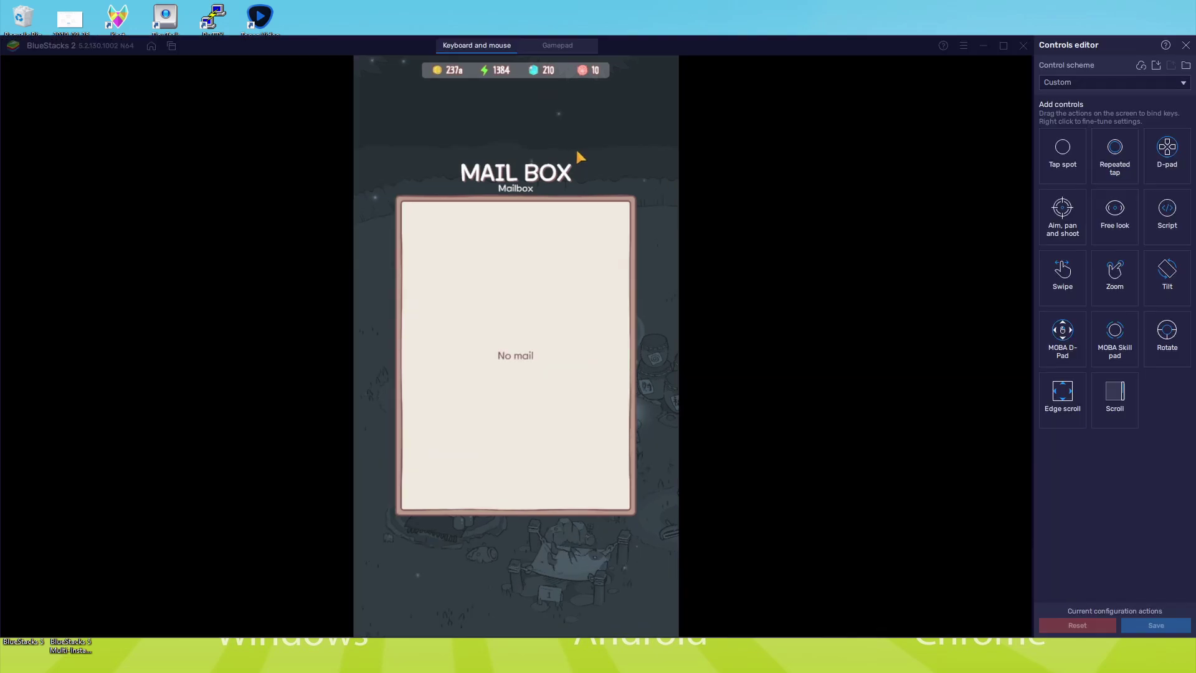
{"action": "left_click", "coordinate": [577, 152]}
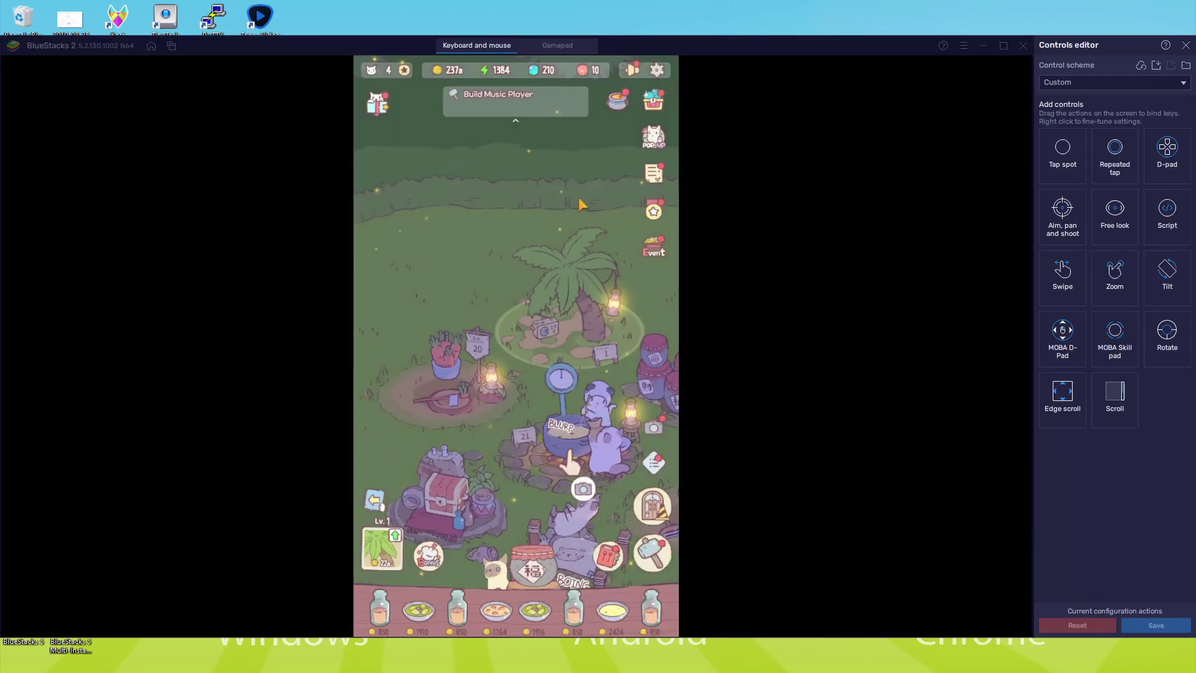
Feed the Star Macaron to the Himalayan cat, confirm feeding the valuable item, and close the cat's room
{"action": "left_click", "coordinate": [481, 316]}
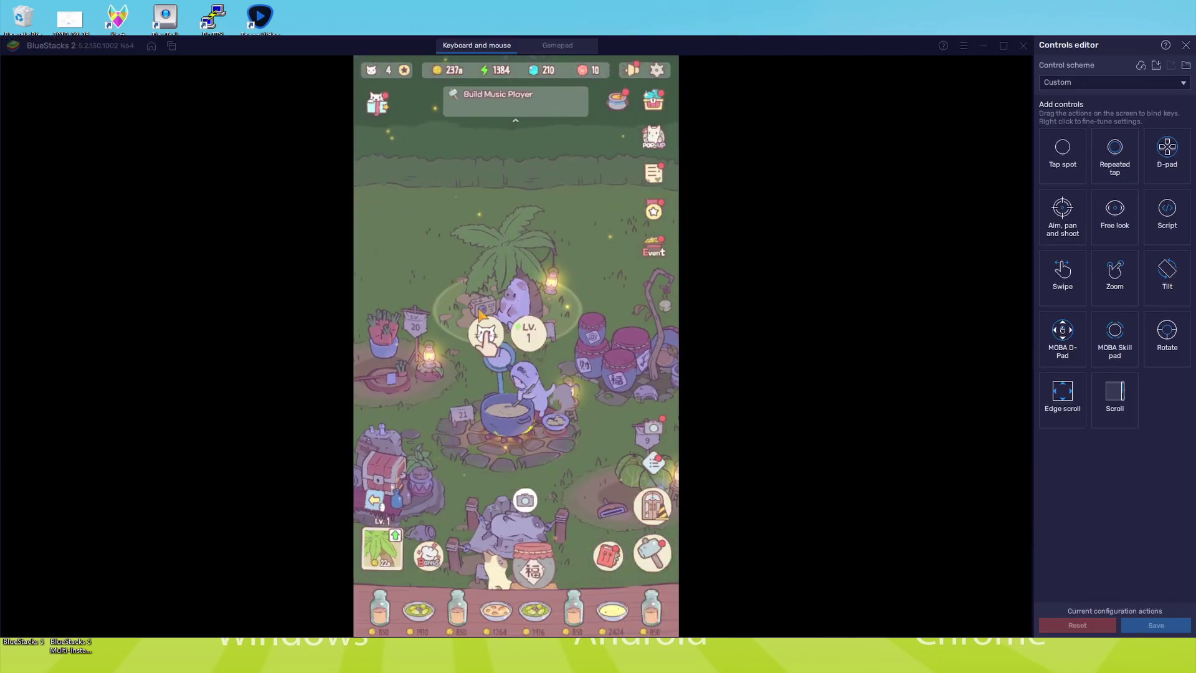
{"action": "left_click", "coordinate": [484, 331]}
{"action": "left_click", "coordinate": [429, 495]}
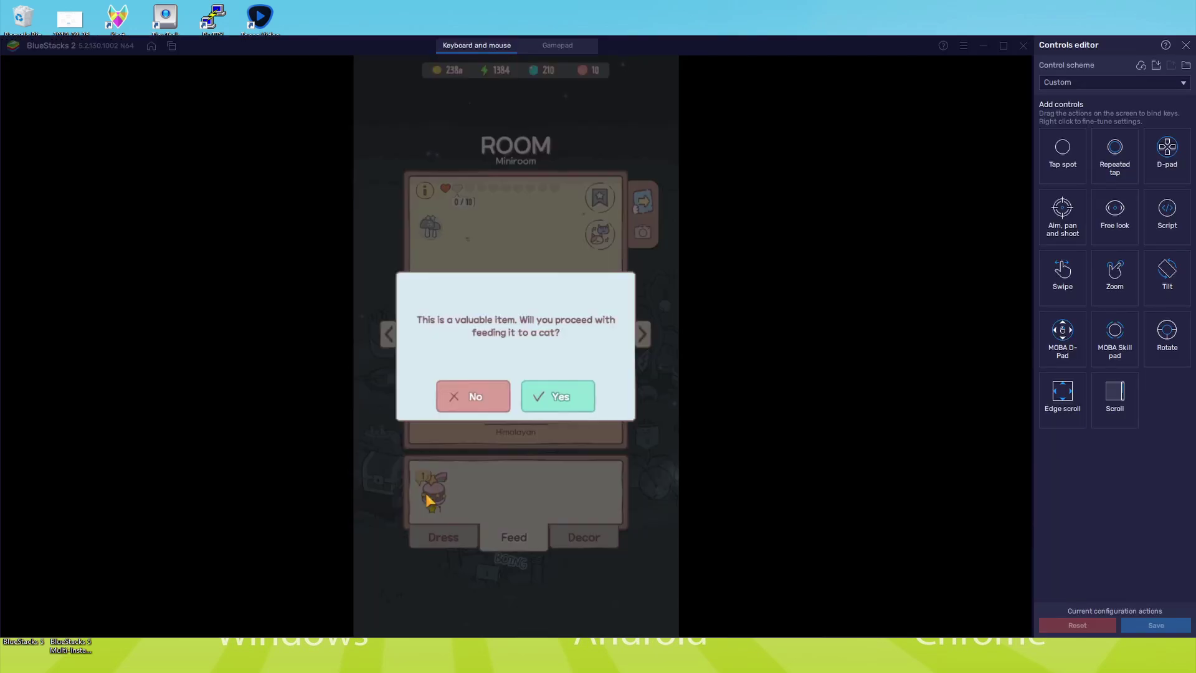
{"action": "left_click", "coordinate": [557, 395]}
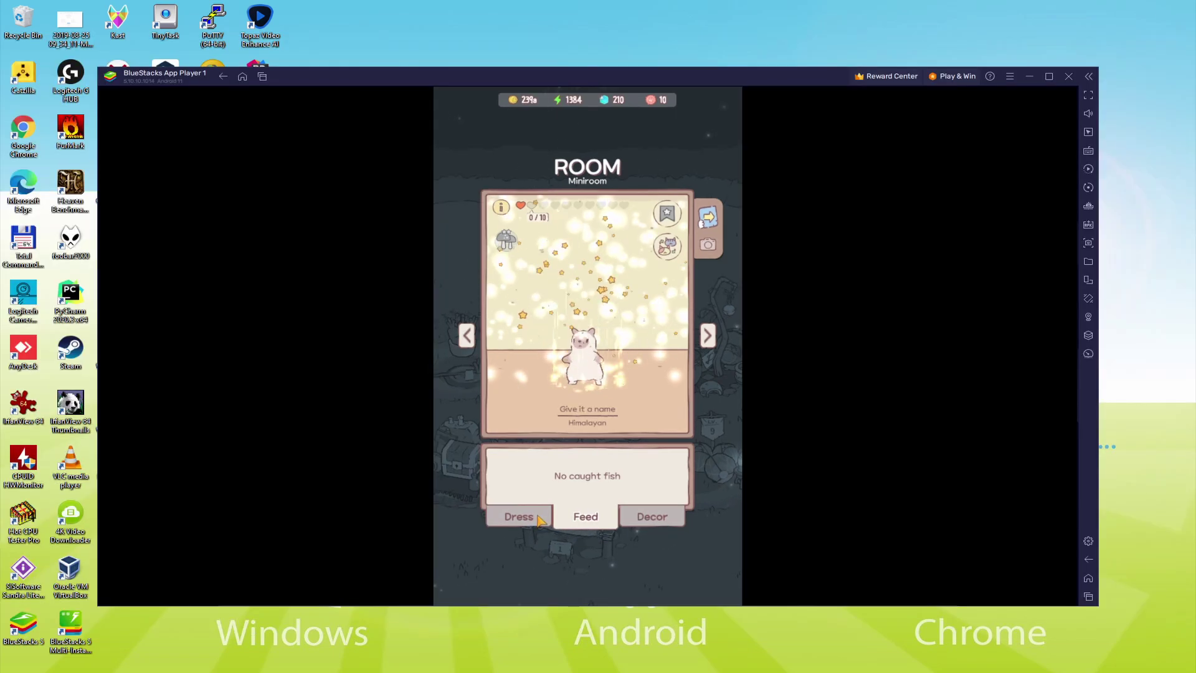
{"action": "left_click", "coordinate": [540, 520]}
{"action": "left_click", "coordinate": [585, 518]}
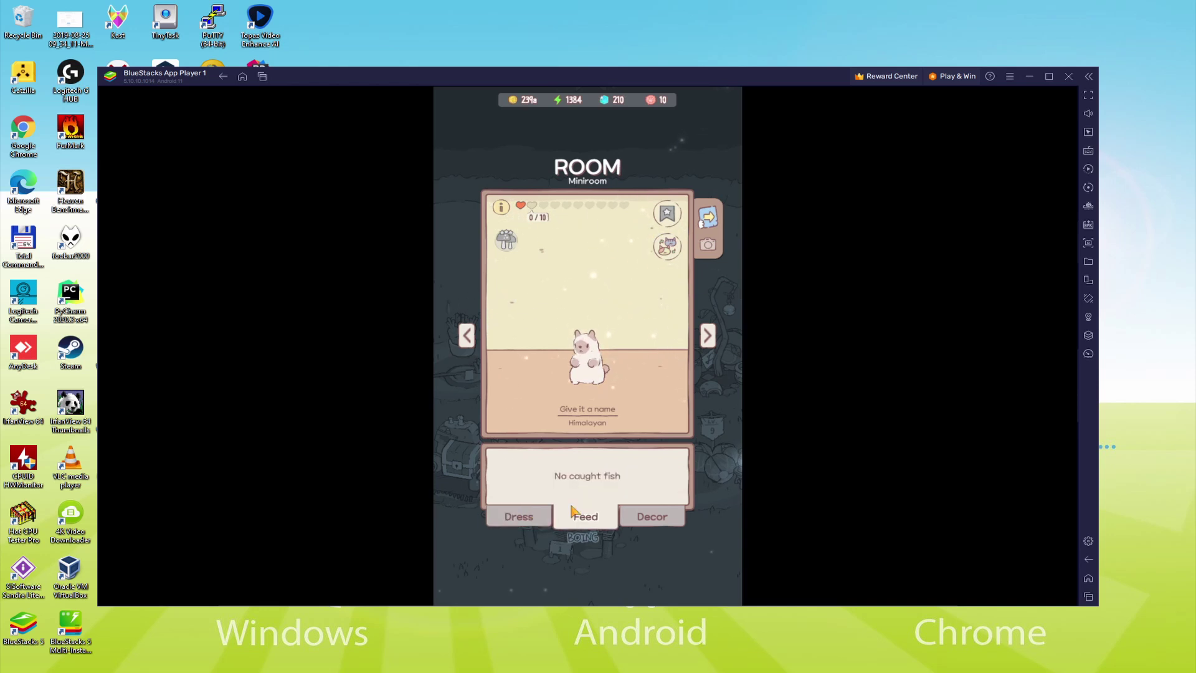
{"action": "left_click", "coordinate": [725, 134]}
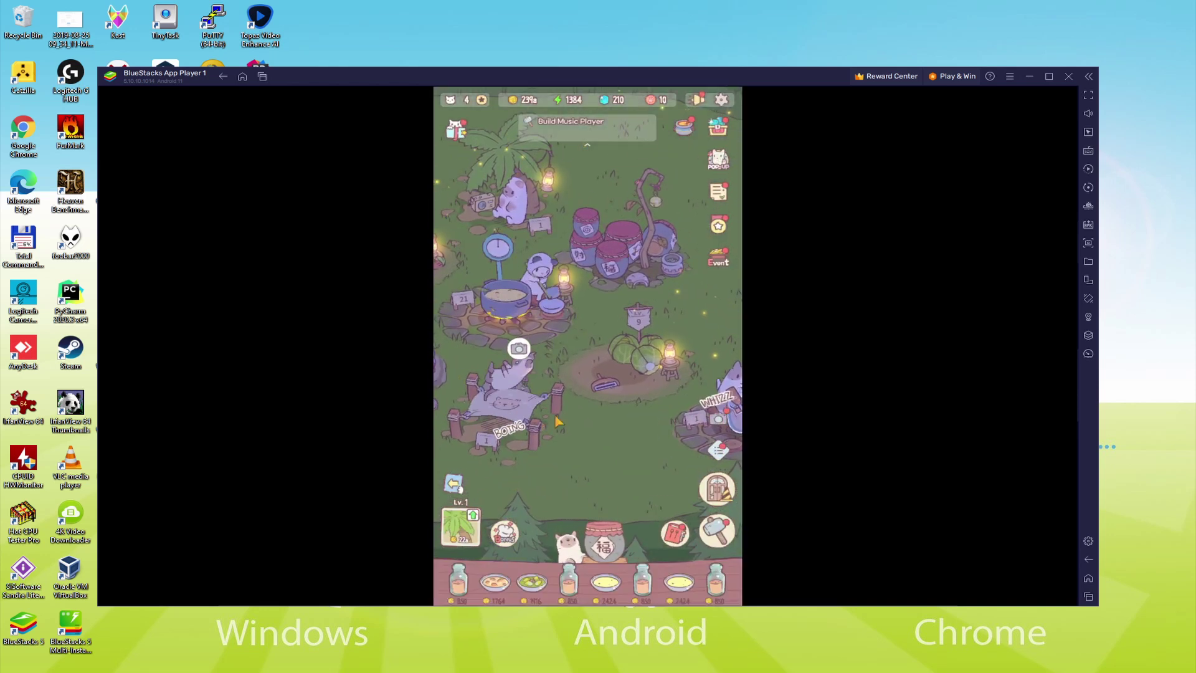
{"action": "left_click", "coordinate": [527, 399]}
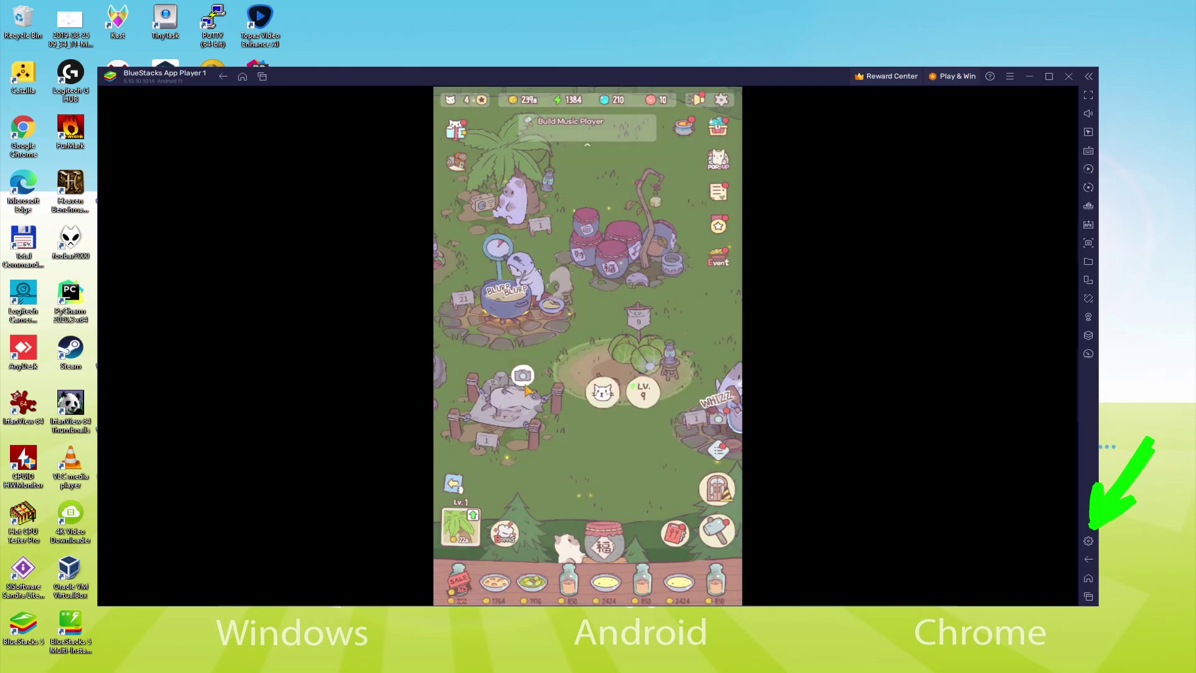
{"action": "left_click", "coordinate": [520, 345]}
{"action": "left_click", "coordinate": [1089, 540]}
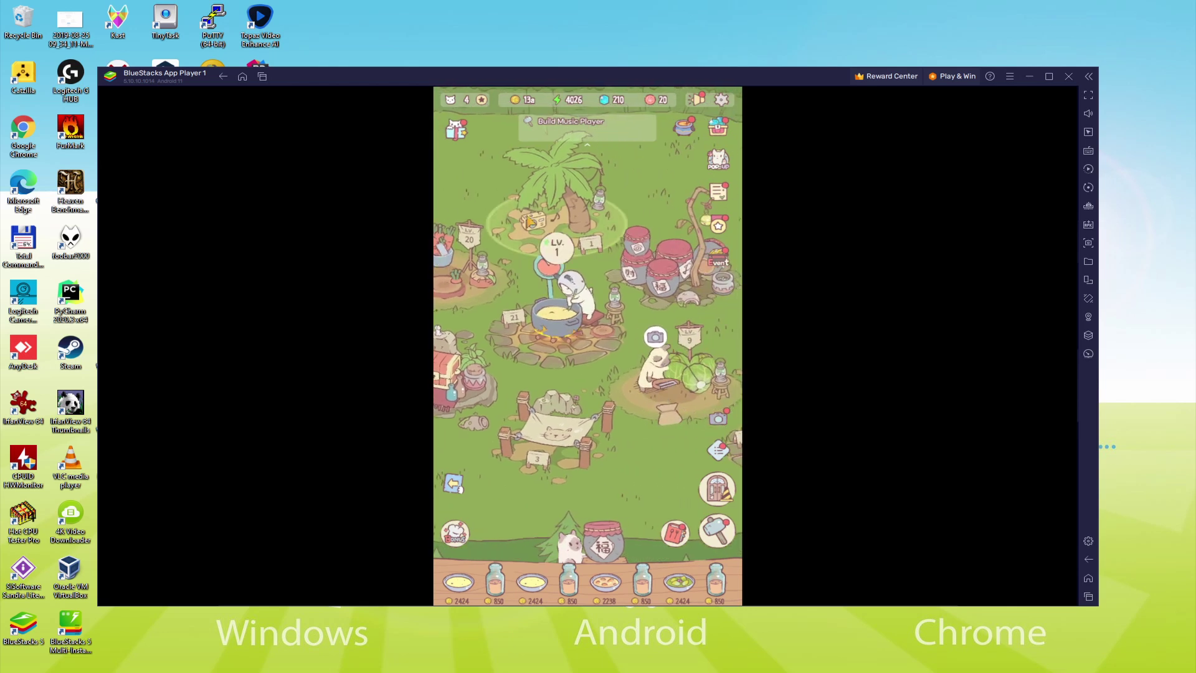
Look at the Shade Tree facility's level upgrade and skin decorations, and return to the camp
{"action": "left_click", "coordinate": [565, 248]}
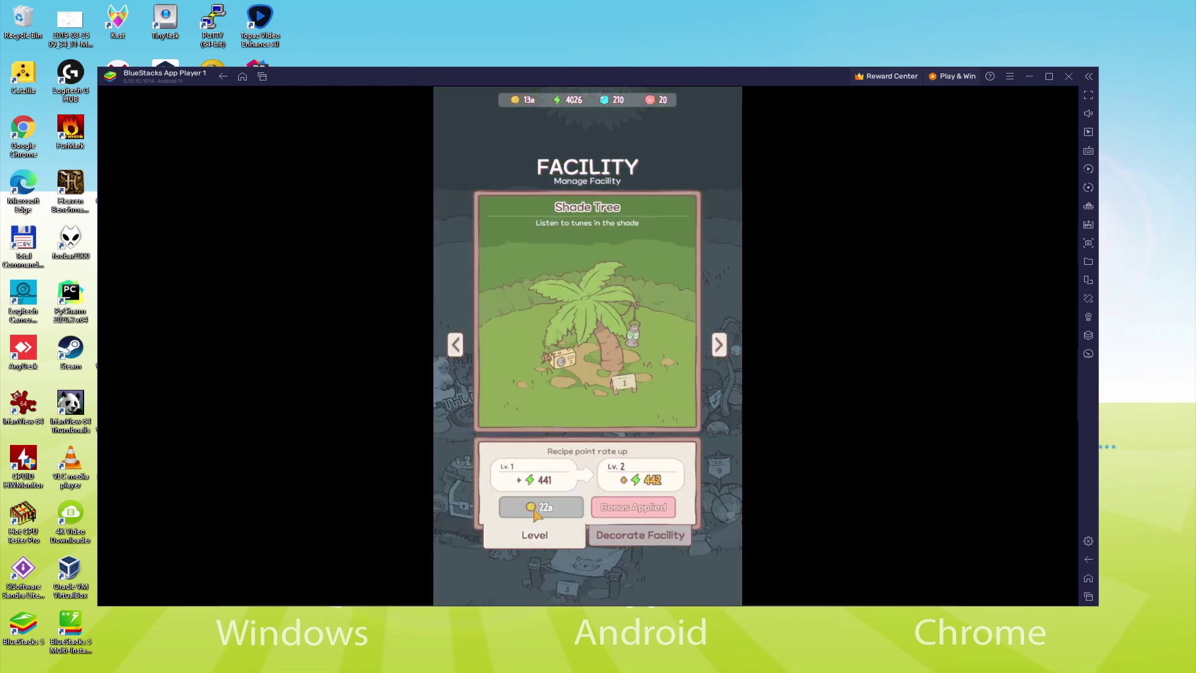
{"action": "left_click", "coordinate": [614, 537]}
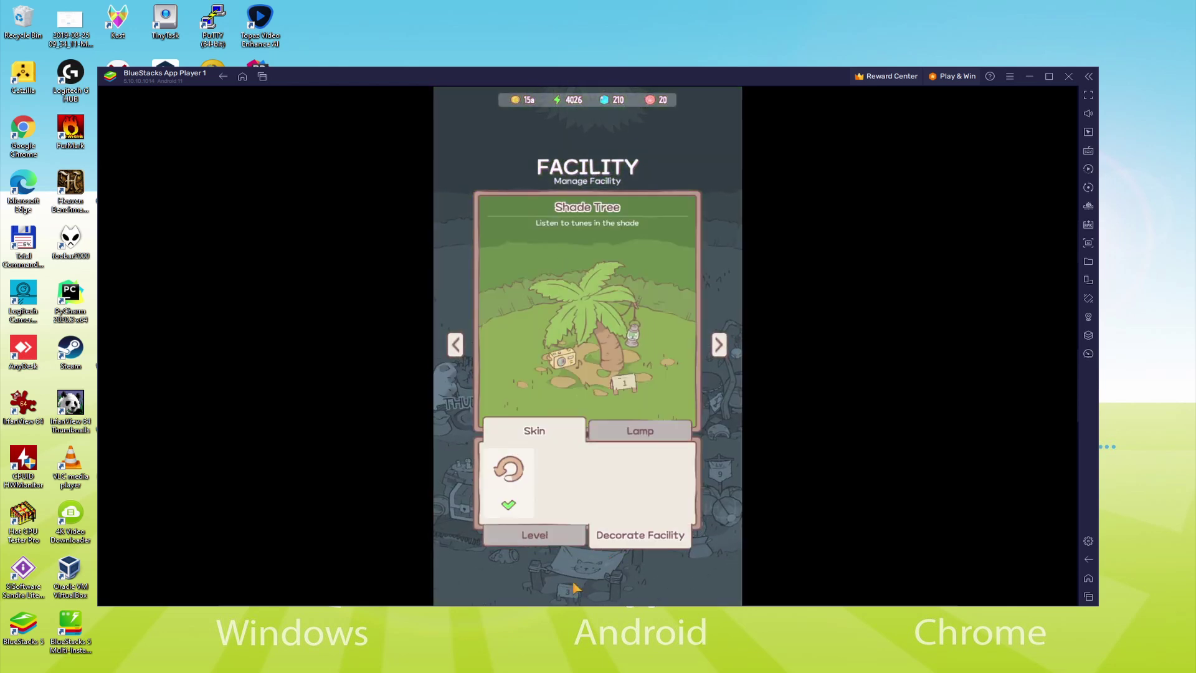
{"action": "left_click", "coordinate": [723, 304]}
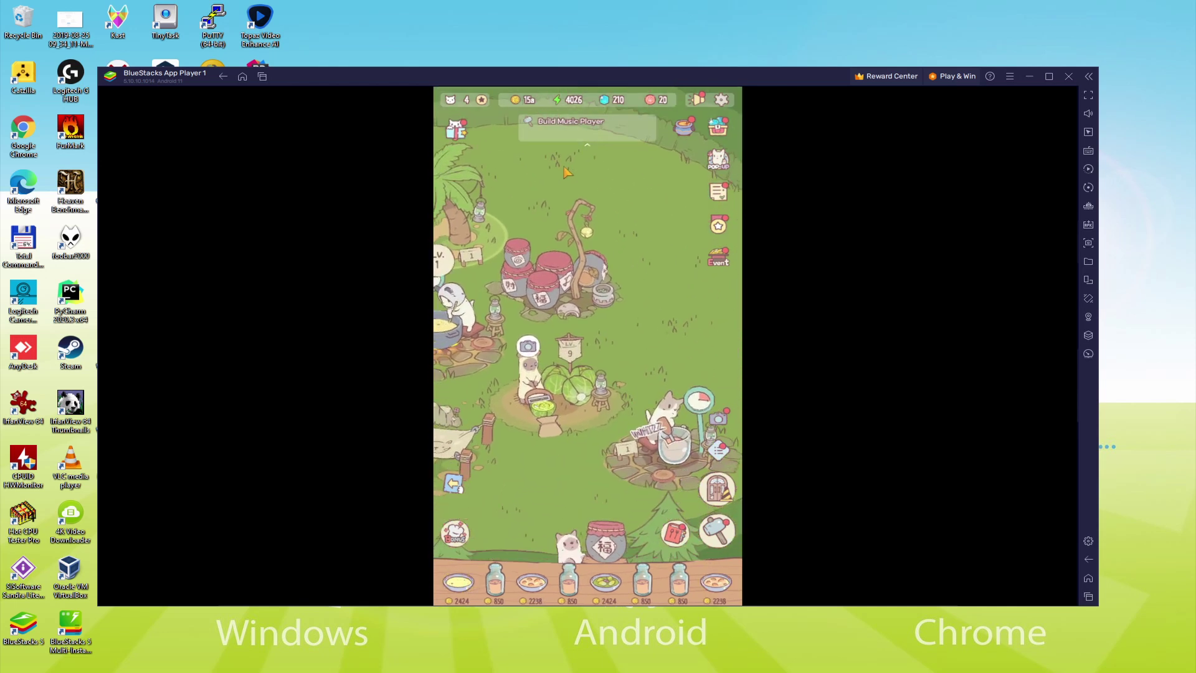
Build the Music Player in the camp from the current quest
{"action": "left_click_drag", "start_coordinate": [588, 353], "coordinate": [628, 314]}
{"action": "left_click", "coordinate": [570, 121]}
{"action": "left_click", "coordinate": [676, 262]}
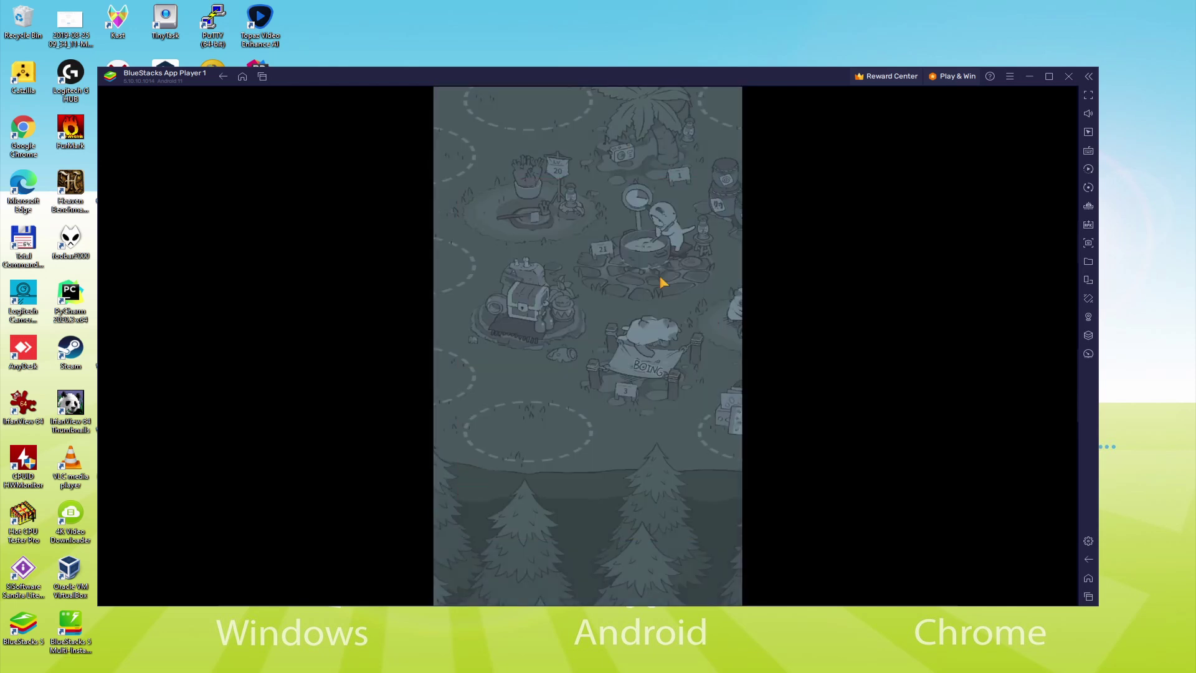
{"action": "left_click", "coordinate": [569, 382]}
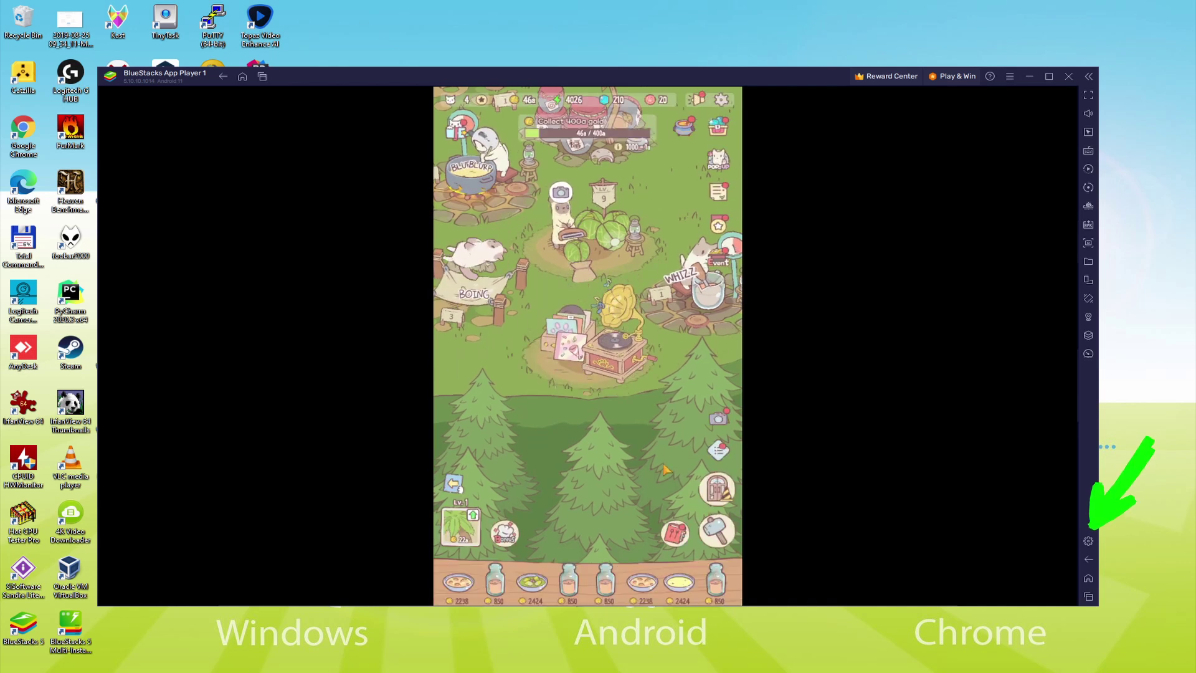
View the emulator's device profile and network provider settings and return to the game without changes
{"action": "left_click_drag", "start_coordinate": [589, 438], "coordinate": [603, 475]}
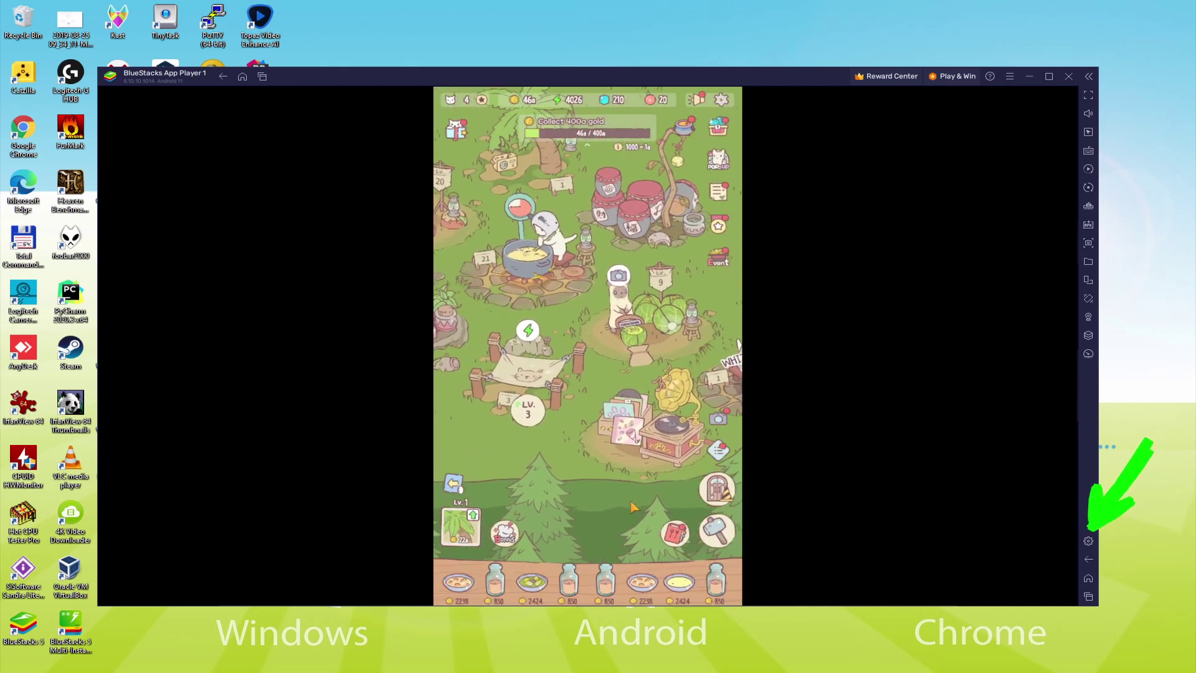
{"action": "left_click", "coordinate": [1088, 540]}
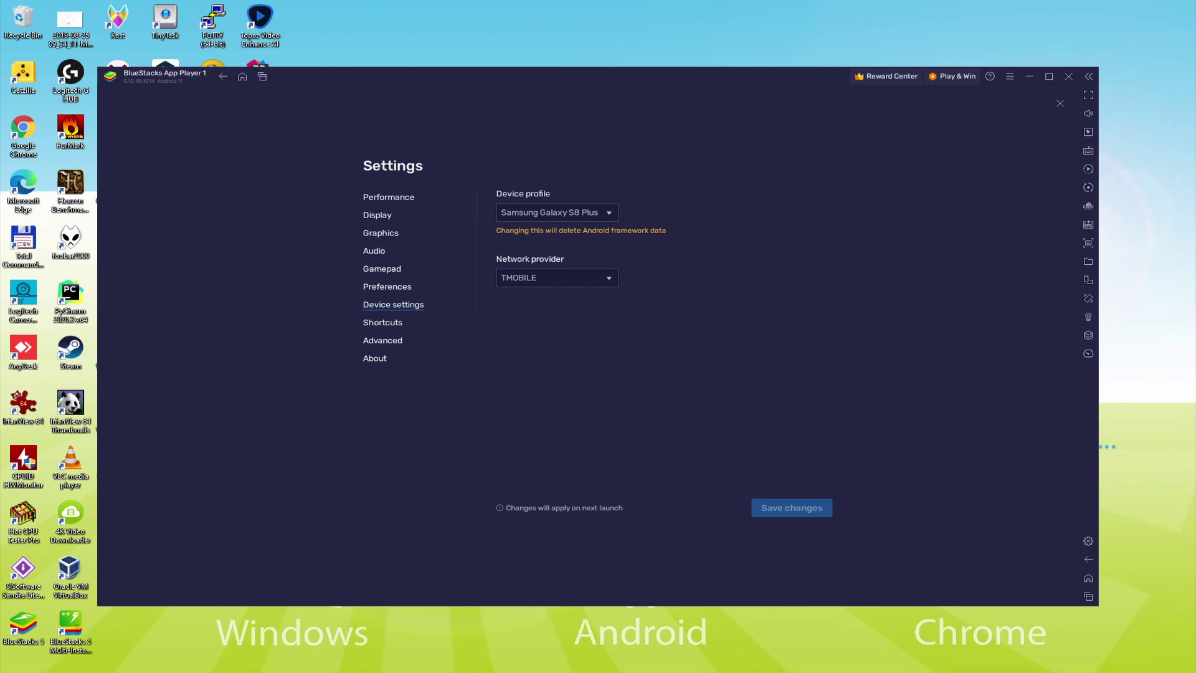
{"action": "key", "text": "Escape"}
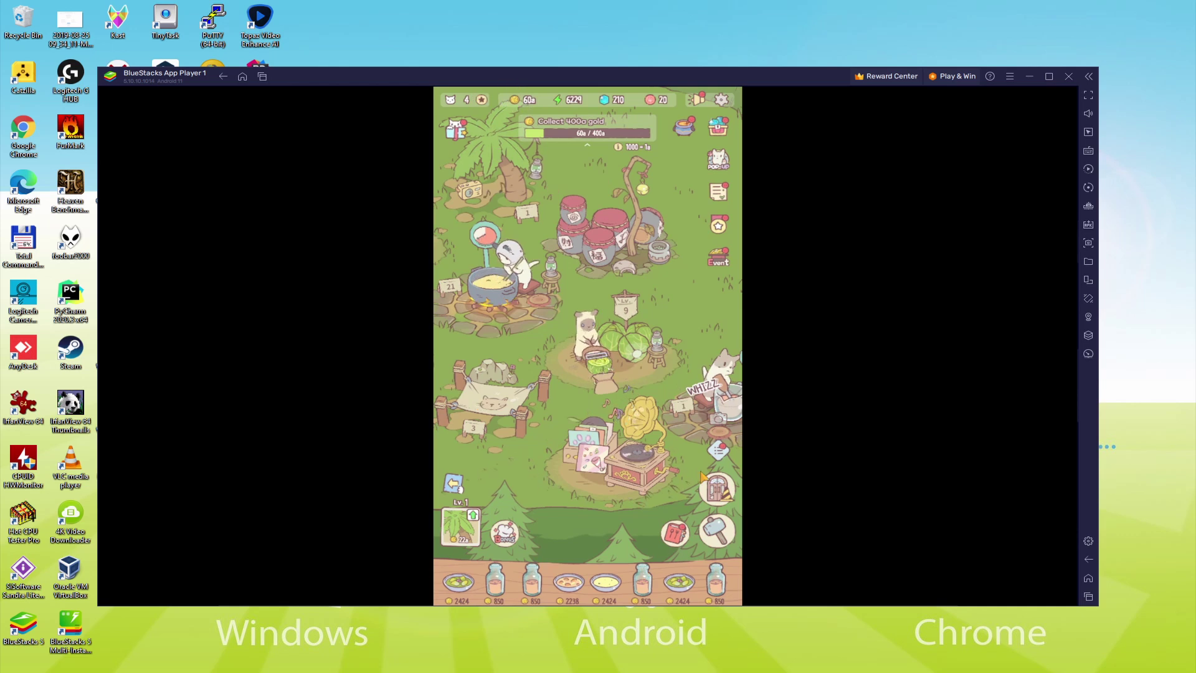
Review the equipment collection, check the new Black Panda item and the first Early Birds item, and return to the camp
{"action": "left_click", "coordinate": [719, 226]}
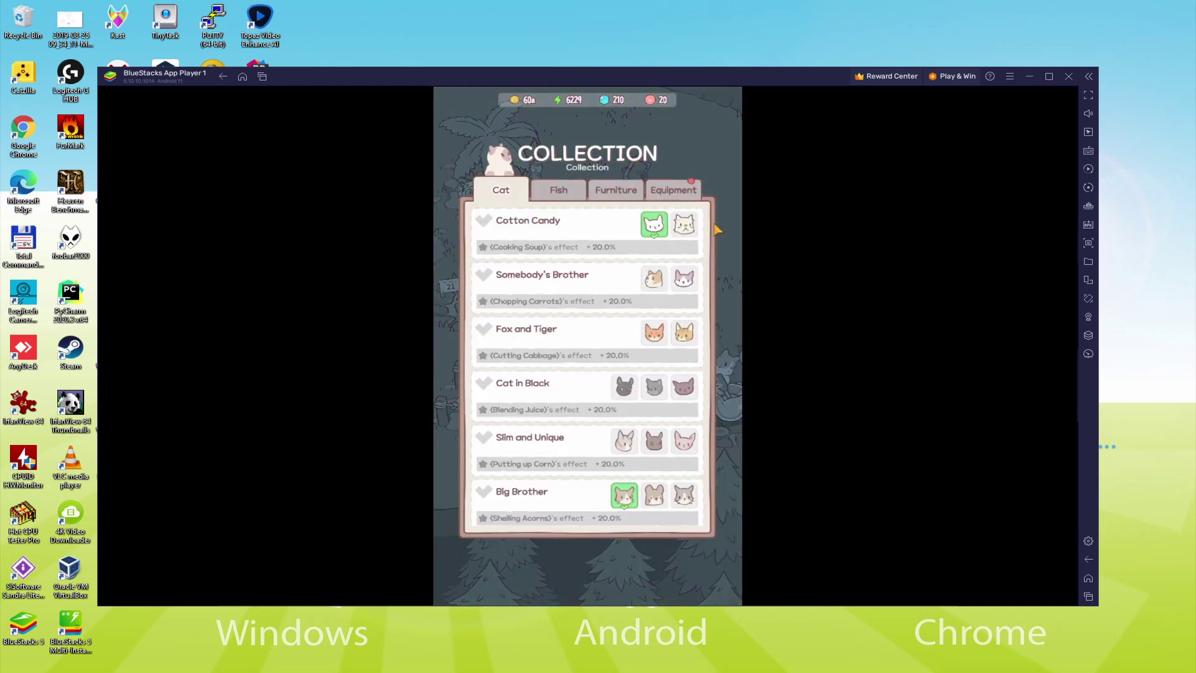
{"action": "left_click", "coordinate": [685, 191]}
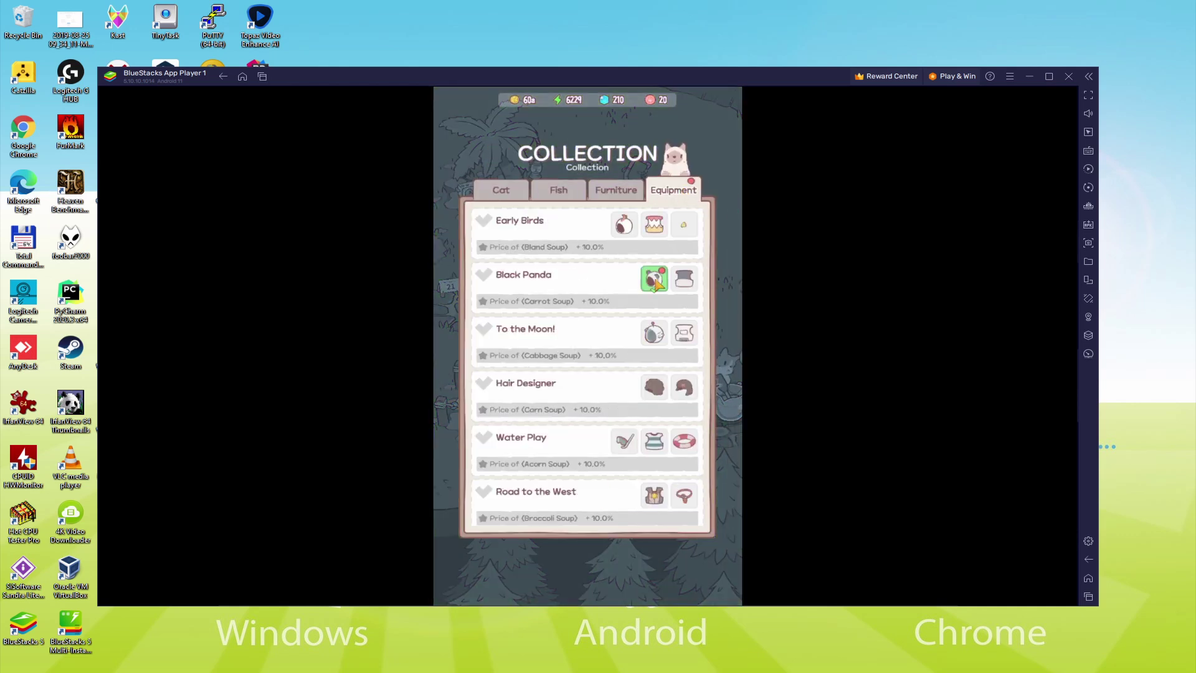
{"action": "left_click", "coordinate": [655, 279]}
{"action": "left_click", "coordinate": [684, 353]}
{"action": "left_click", "coordinate": [624, 226]}
{"action": "left_click", "coordinate": [681, 171]}
{"action": "left_click", "coordinate": [697, 135]}
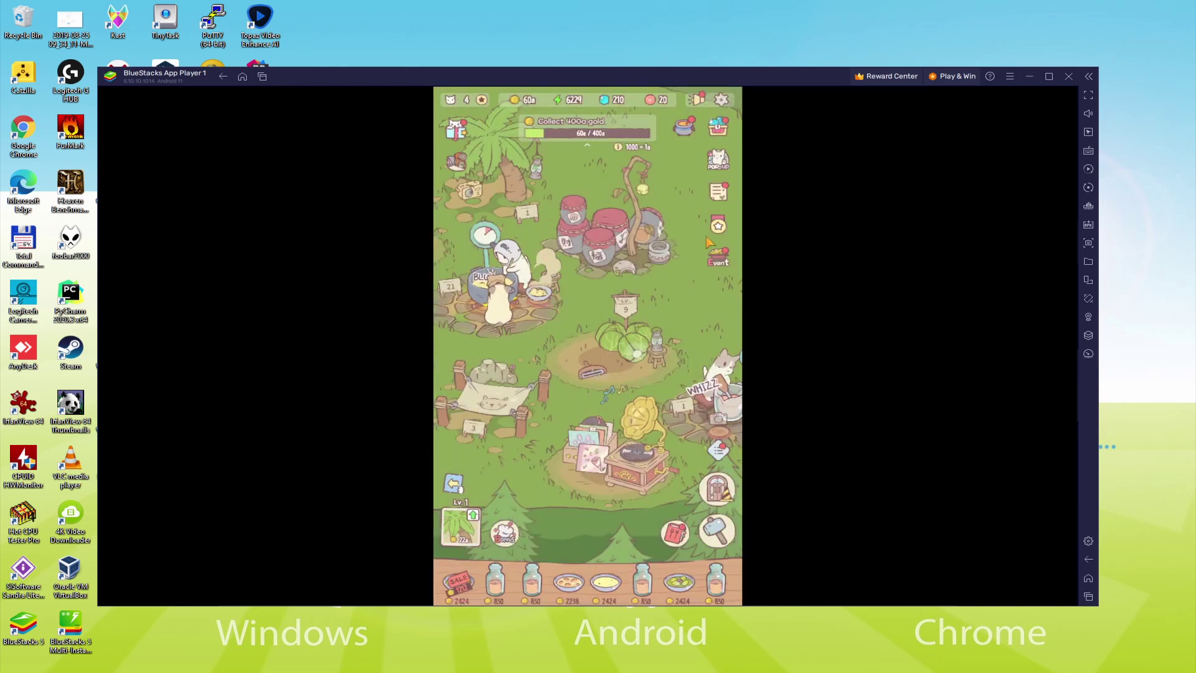
View the Magic Recipe event's gift offer and close it
{"action": "left_click", "coordinate": [715, 253]}
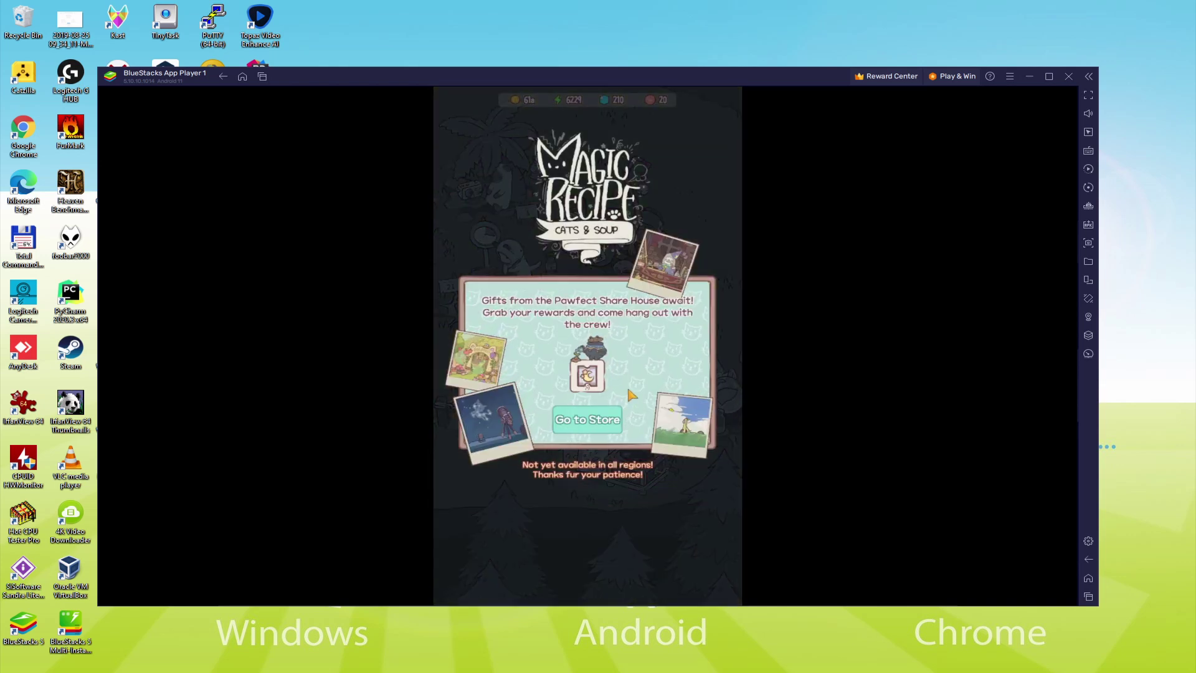
{"action": "left_click", "coordinate": [668, 189]}
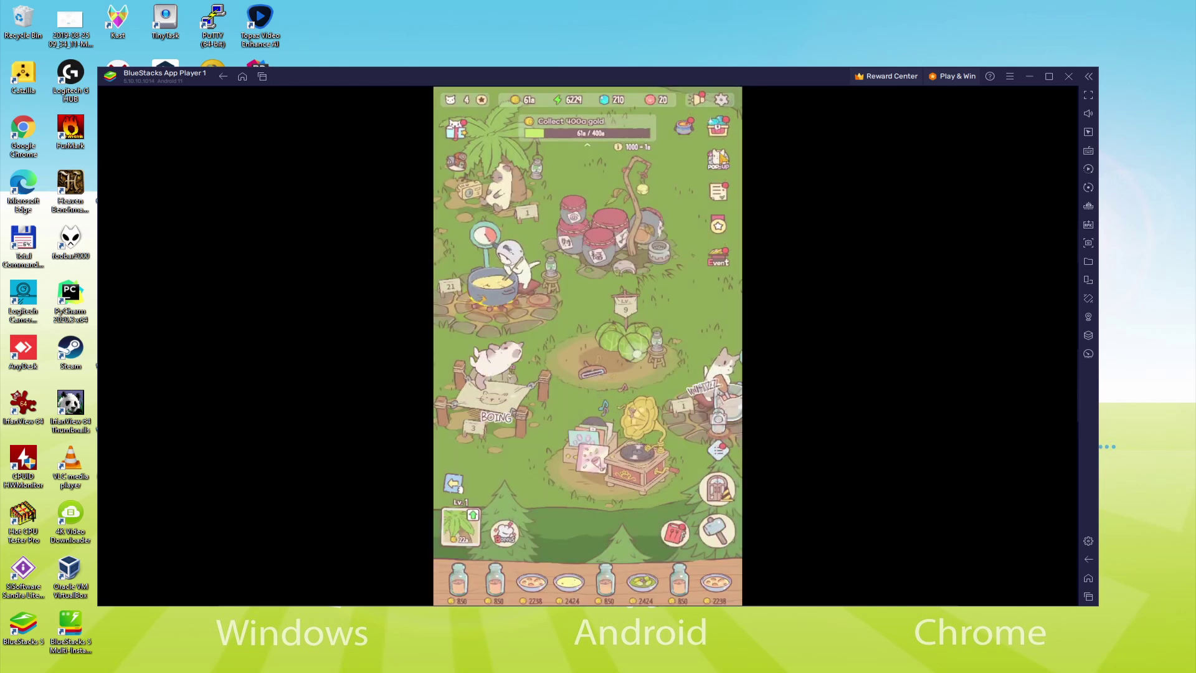
{"action": "left_click", "coordinate": [717, 130]}
{"action": "left_click", "coordinate": [708, 143]}
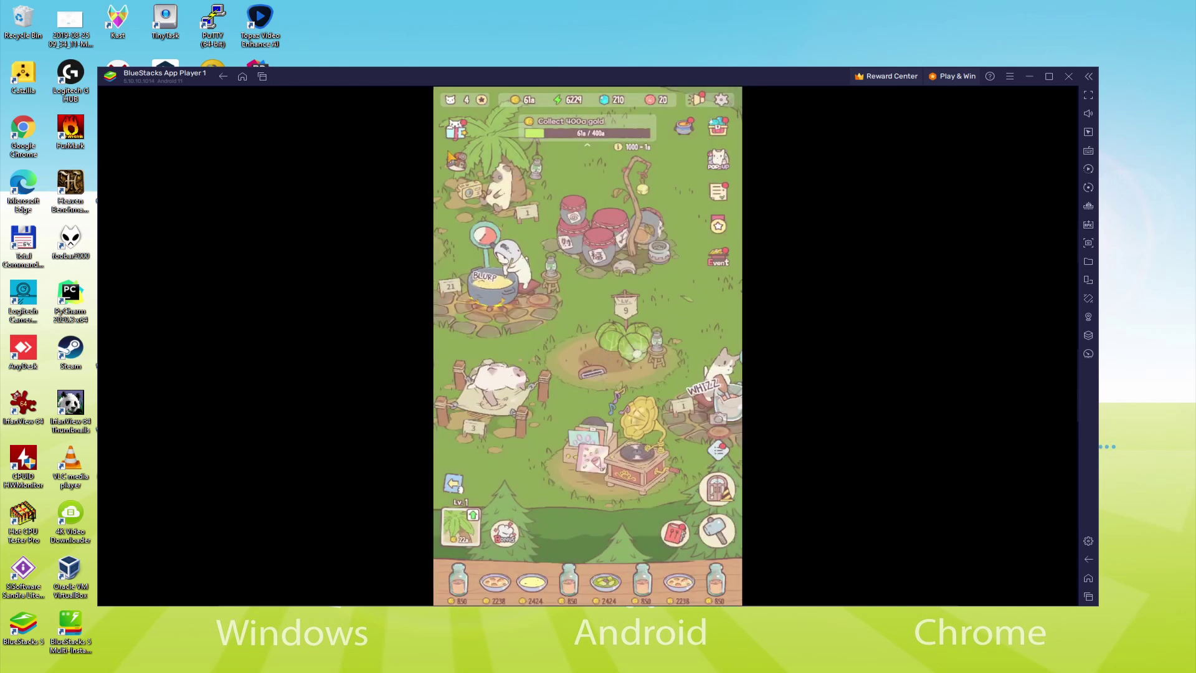
{"action": "left_click", "coordinate": [574, 261]}
{"action": "left_click", "coordinate": [645, 195]}
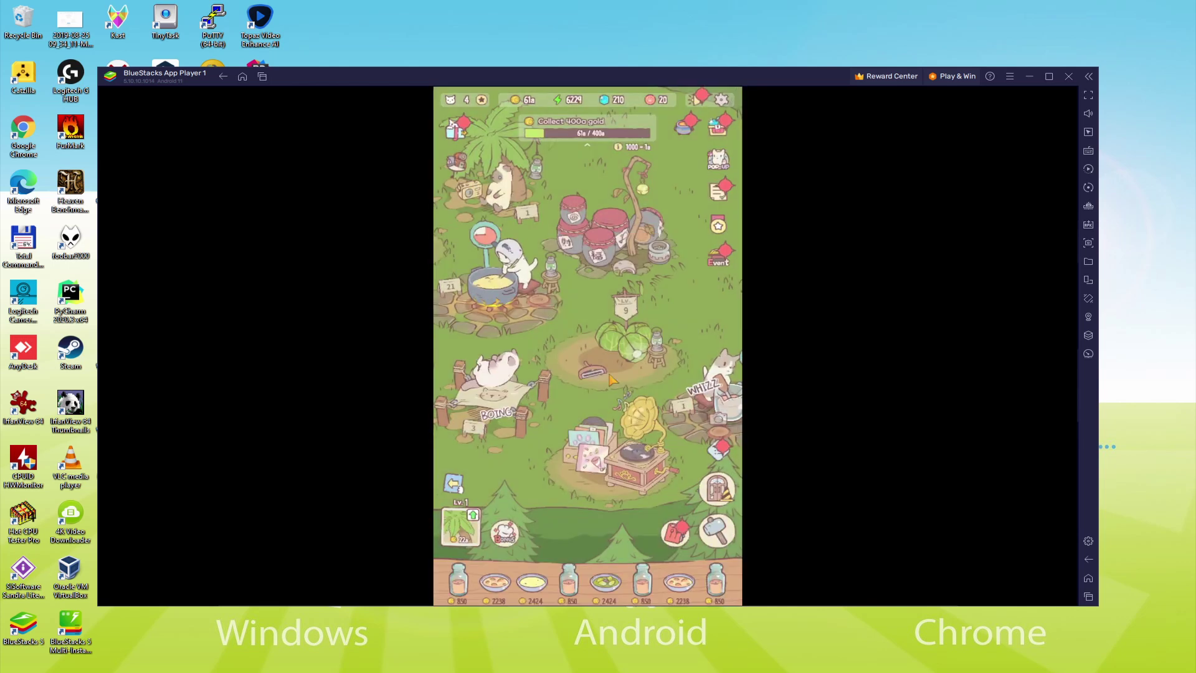